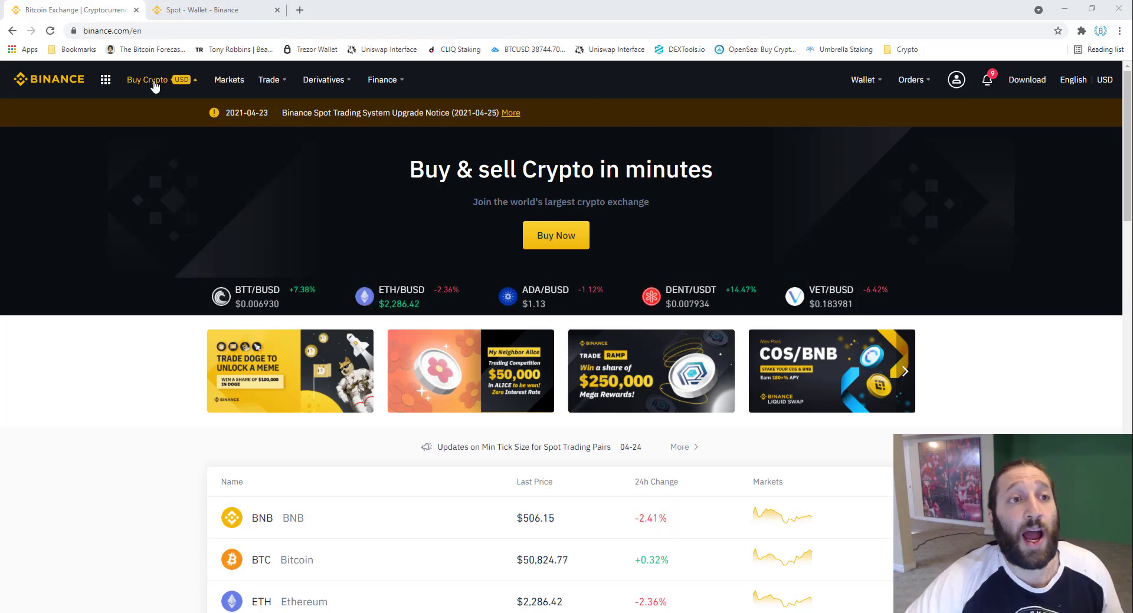
Open the USD bank deposit page, followed by the page for buying crypto with a credit or debit card
mouse_move(155, 86)
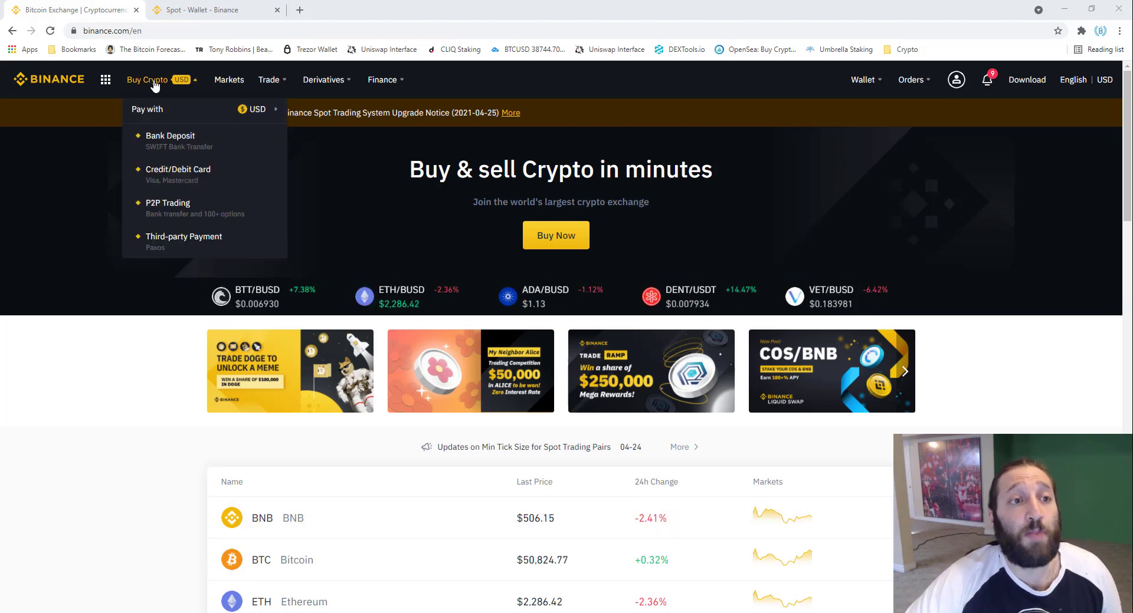
click(167, 141)
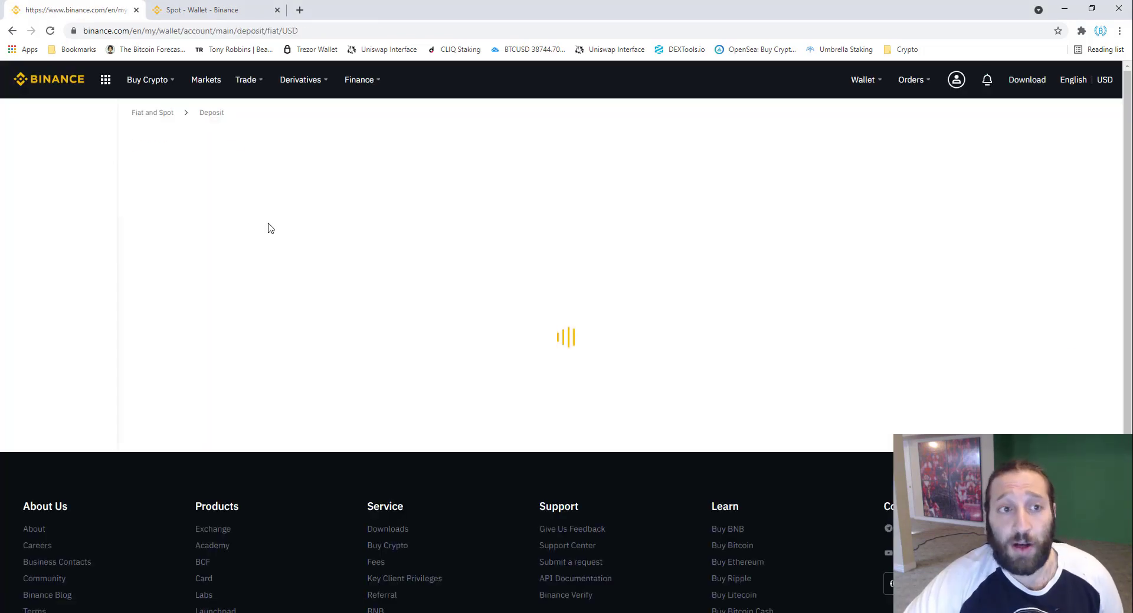
mouse_move(152, 83)
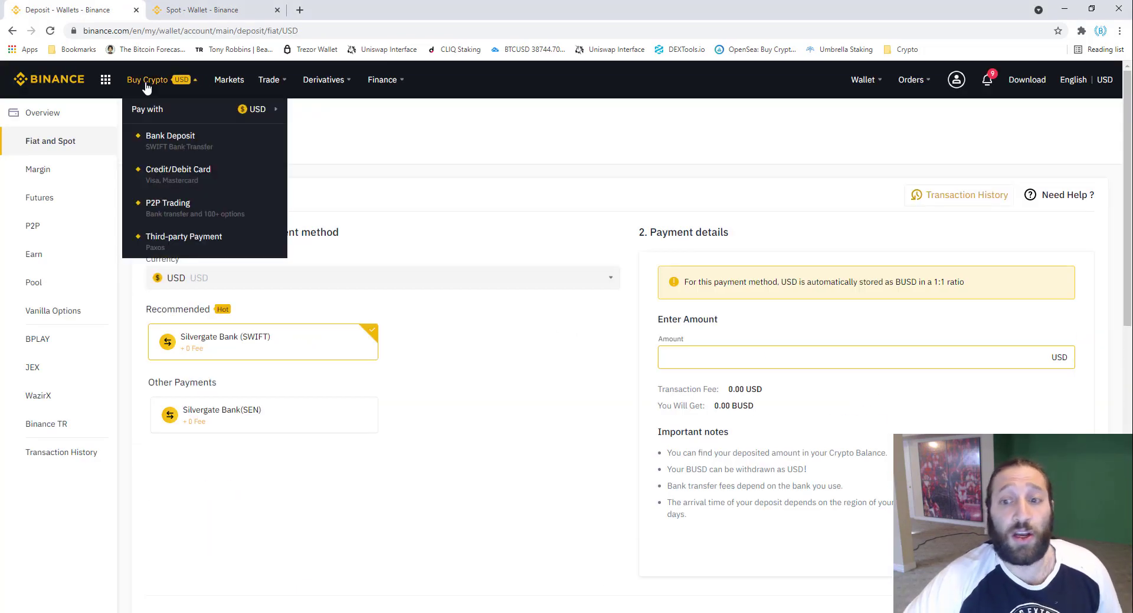
click(155, 142)
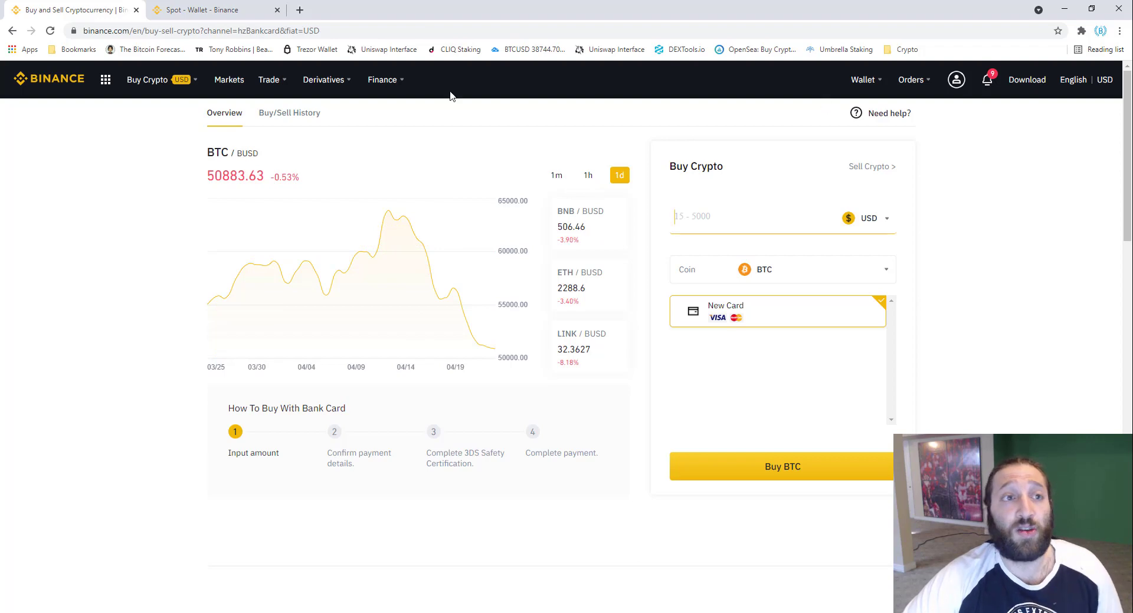
Go to the already open spot wallet and search its coin list for "bitcoin"
mouse_move(870, 89)
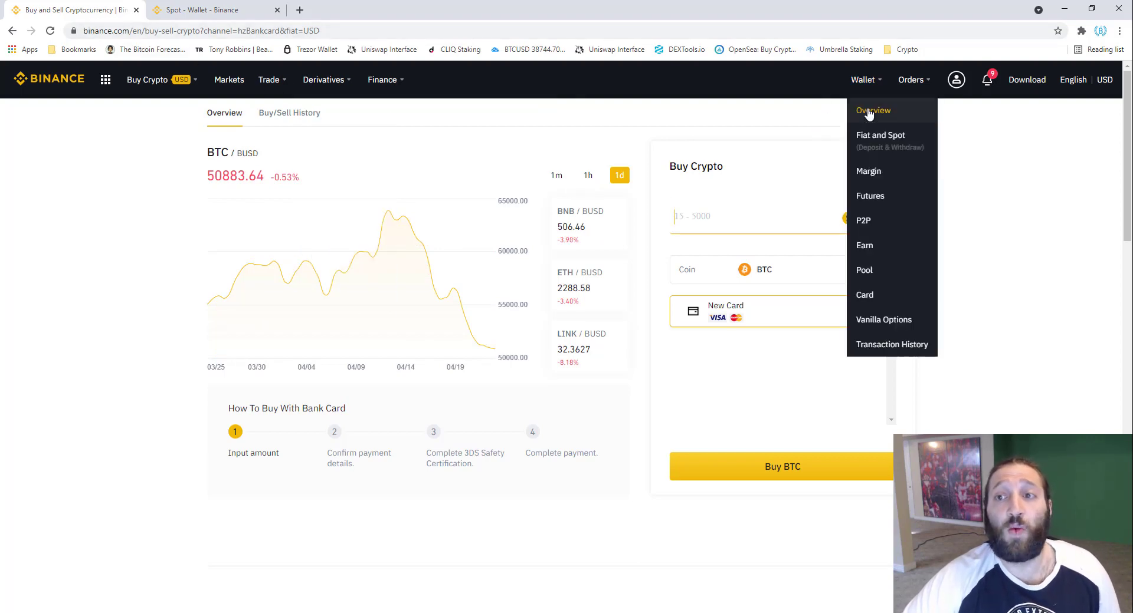
click(206, 6)
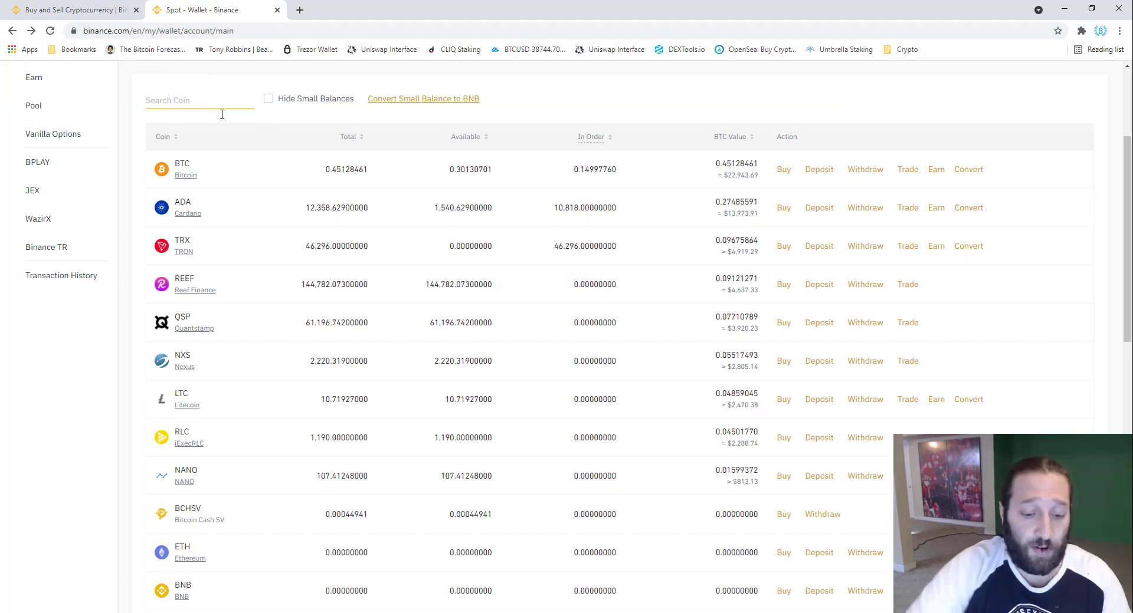
text(bitcoi)
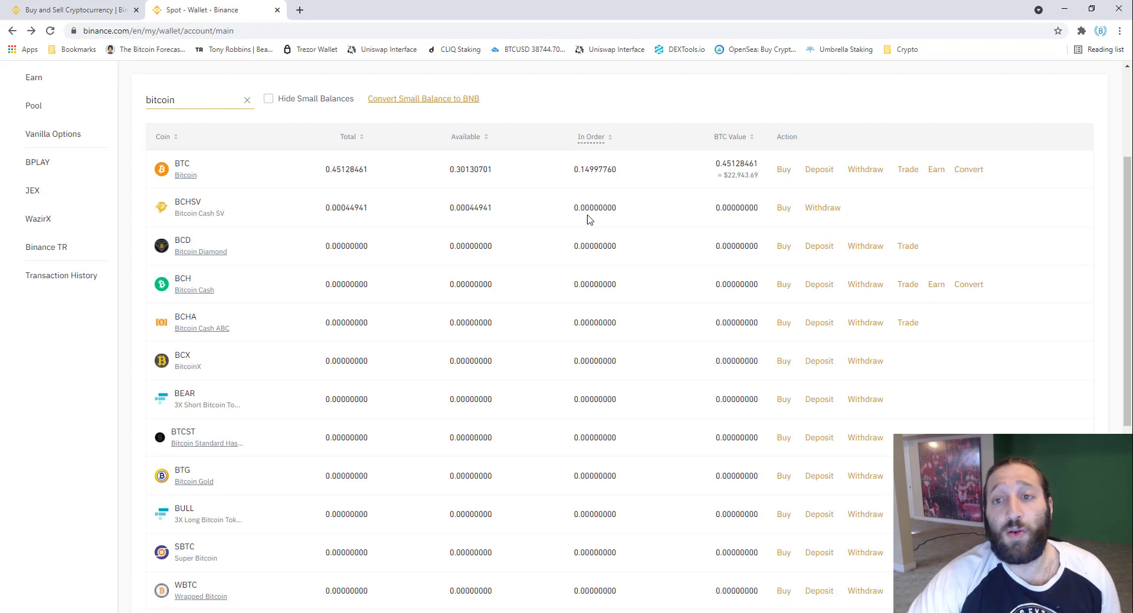
text(n)
Search the wallet for "xrp" instead, open the deposit page for XRP (Ripple) and acknowledge the tag and address notice
key(ctrl+a)
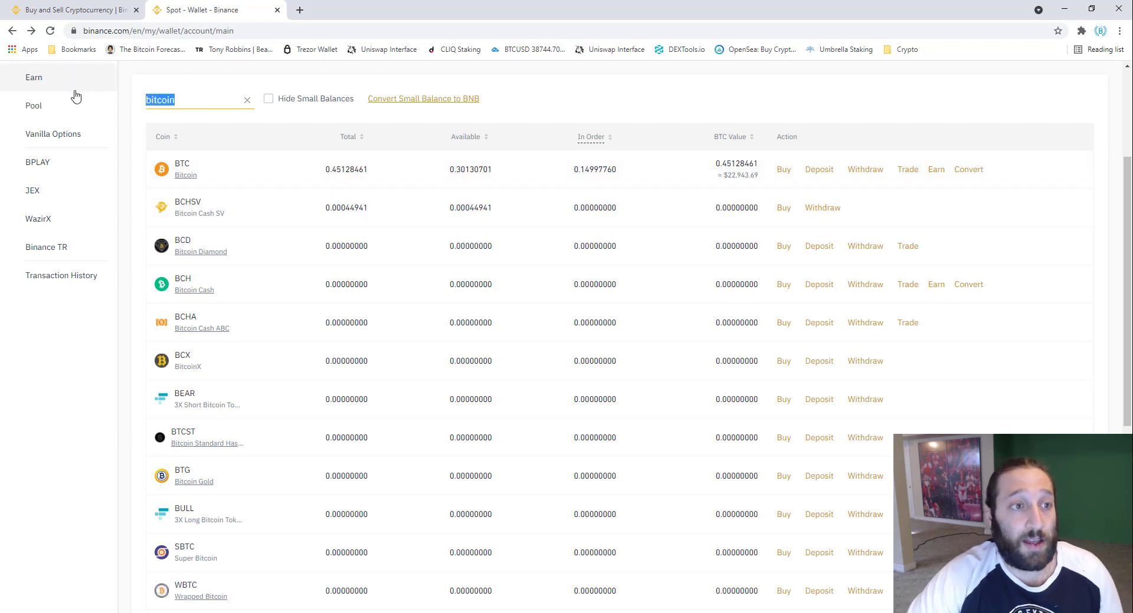
text(xrp)
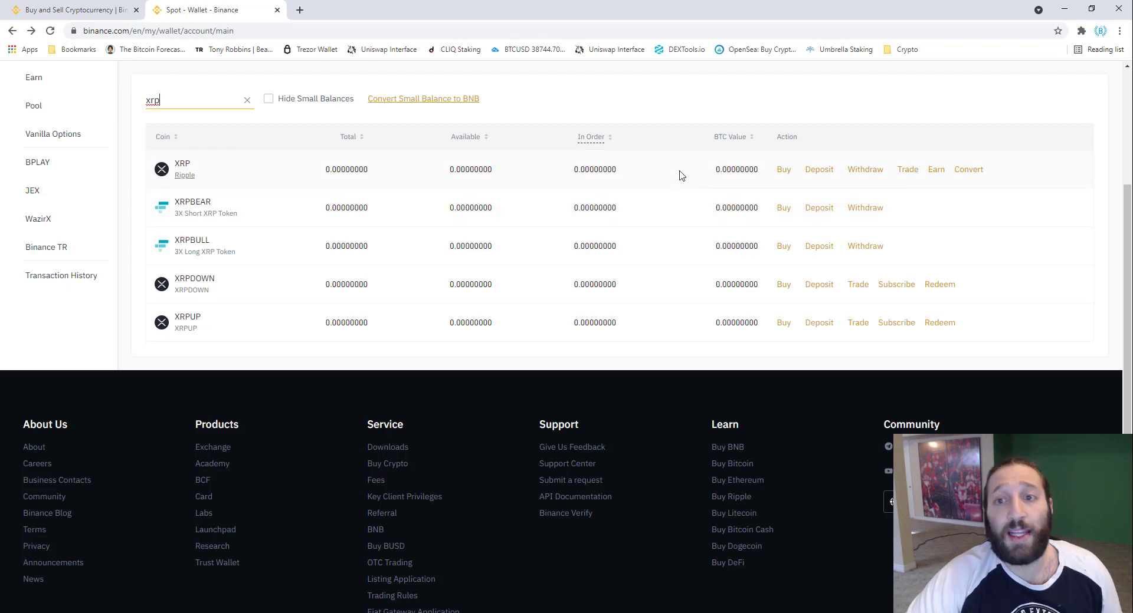
click(818, 171)
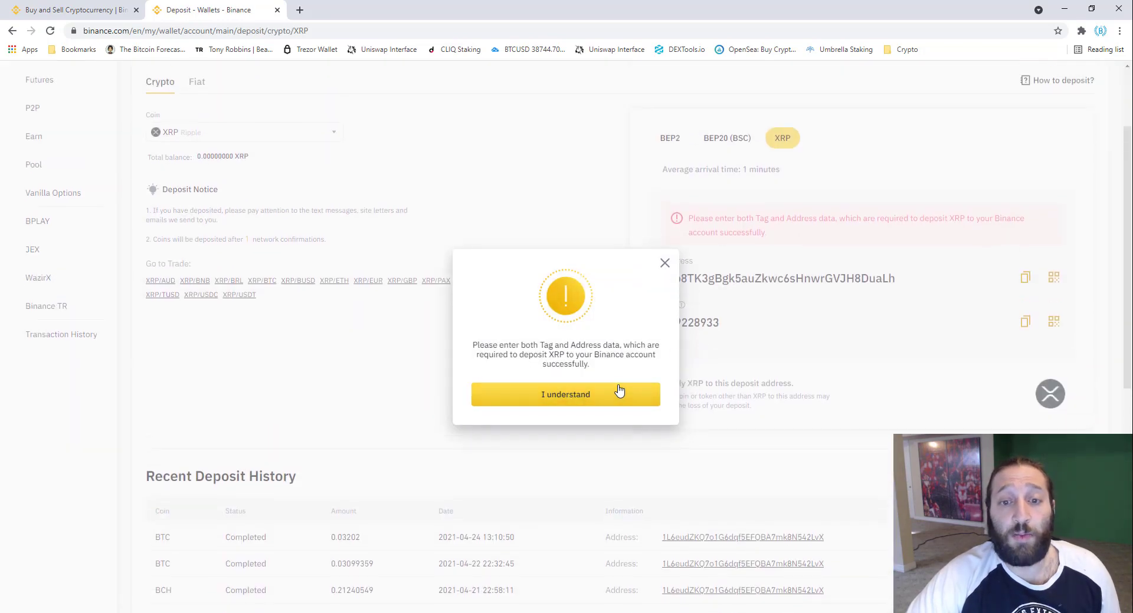
click(618, 393)
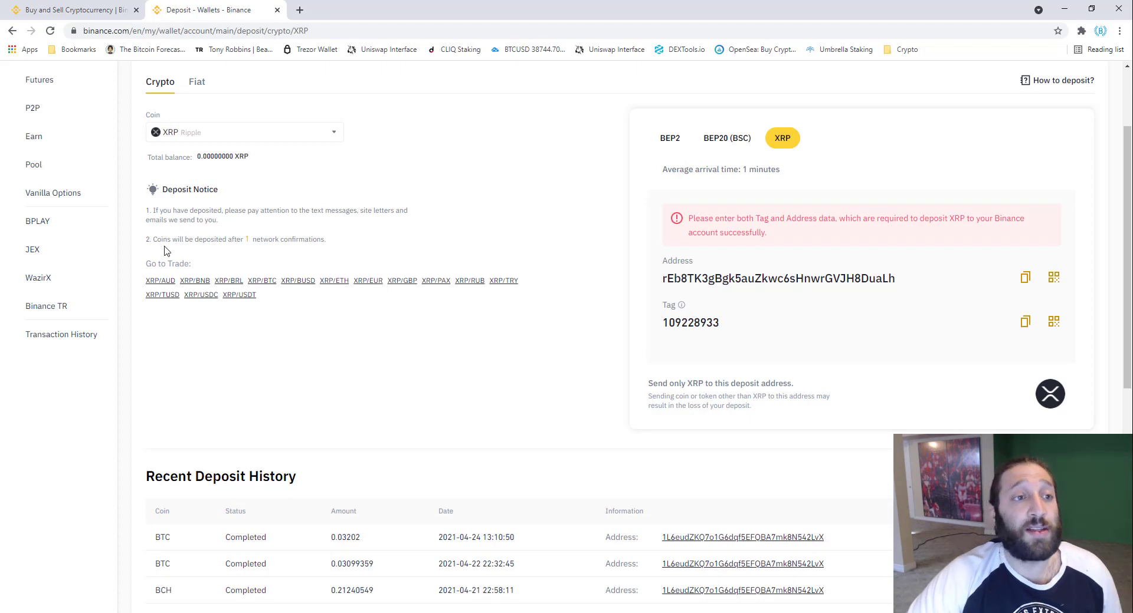
scroll(163, 249, up, 2)
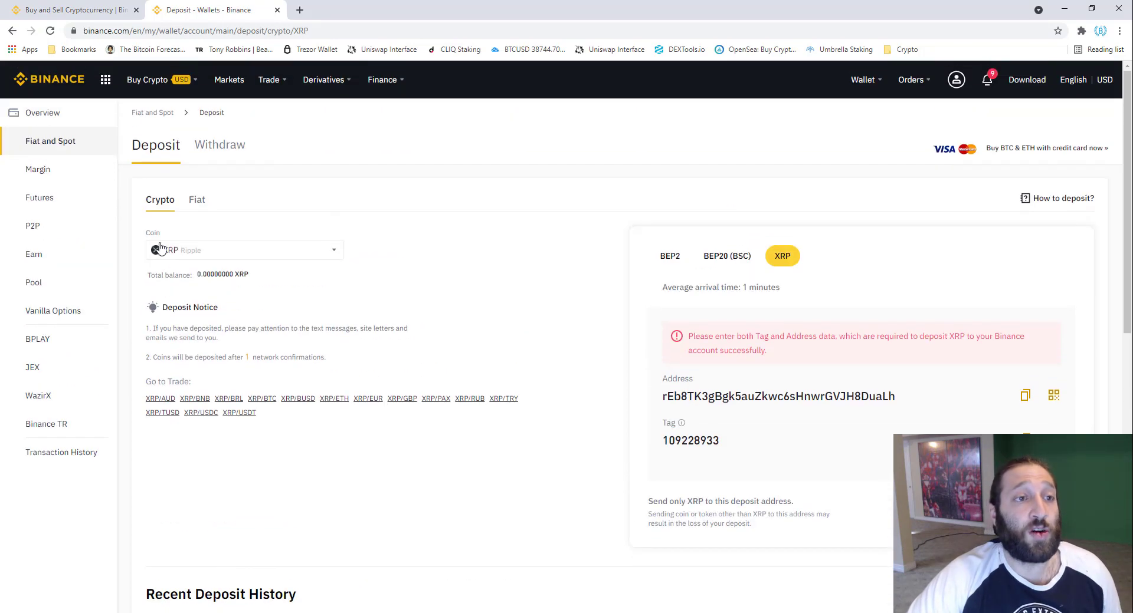
Return to the card purchase page and open the Binance Exchange trading view from there
click(81, 10)
mouse_move(106, 80)
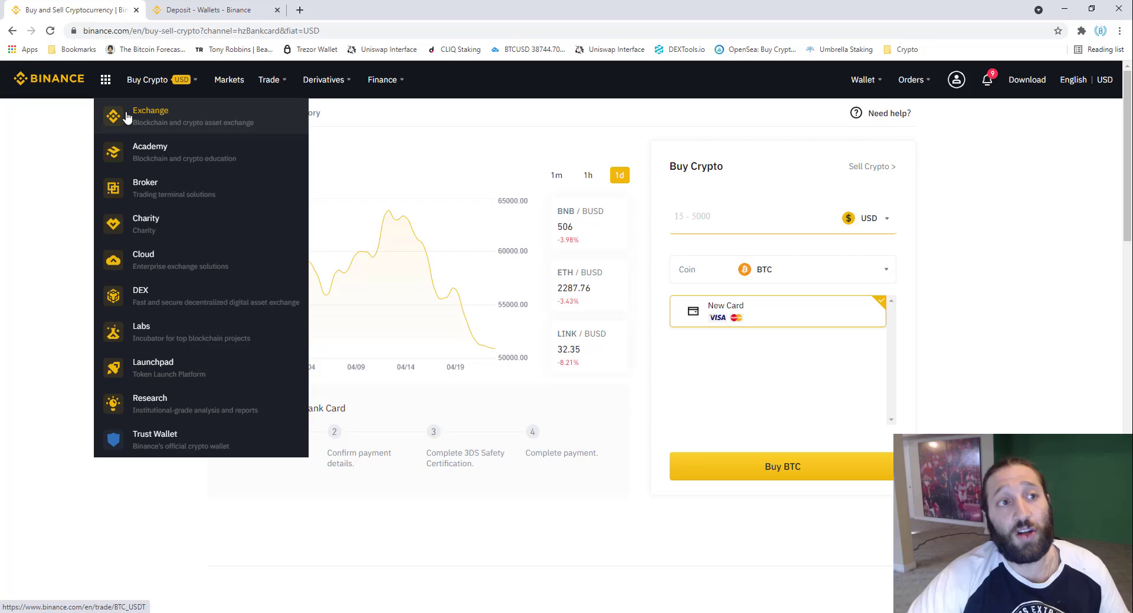
click(128, 117)
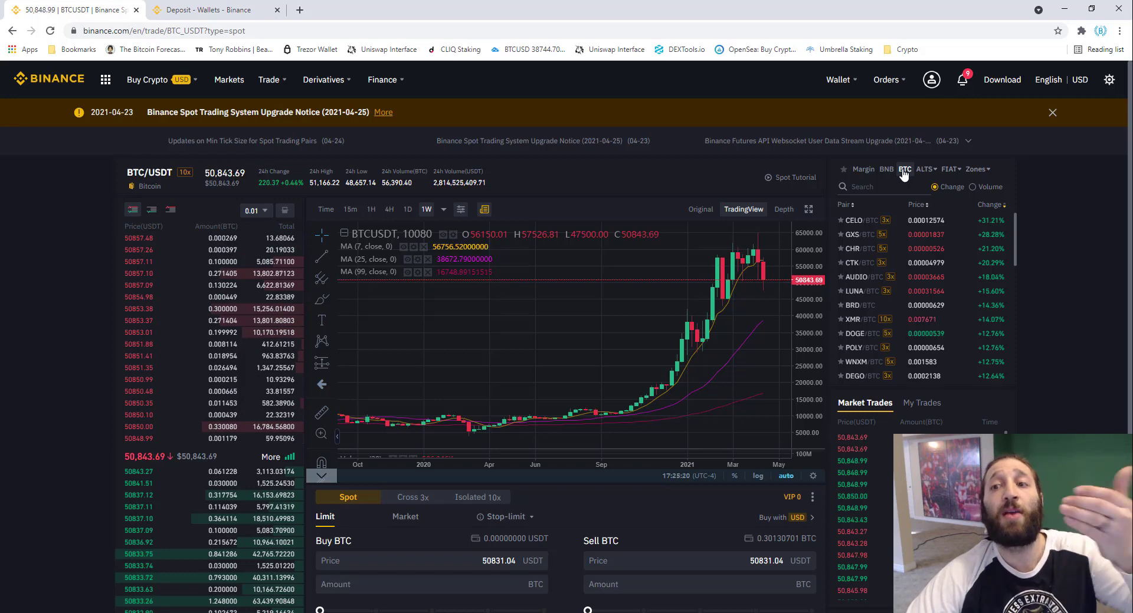
Show the USDT trading pairs under the fiat markets and look through the pair list
mouse_move(949, 171)
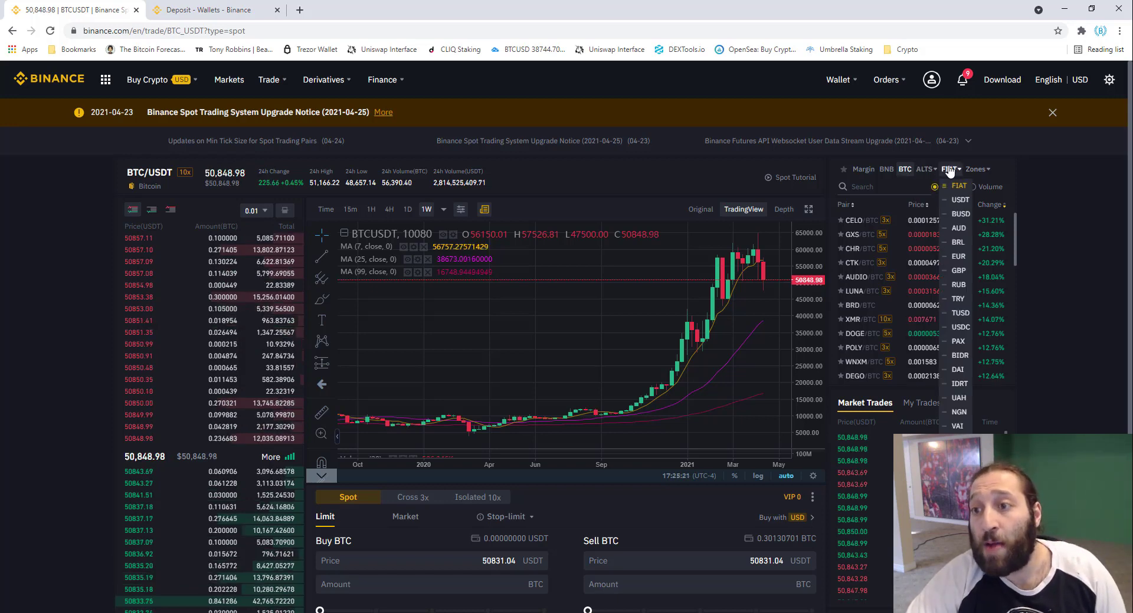
click(959, 200)
mouse_move(951, 169)
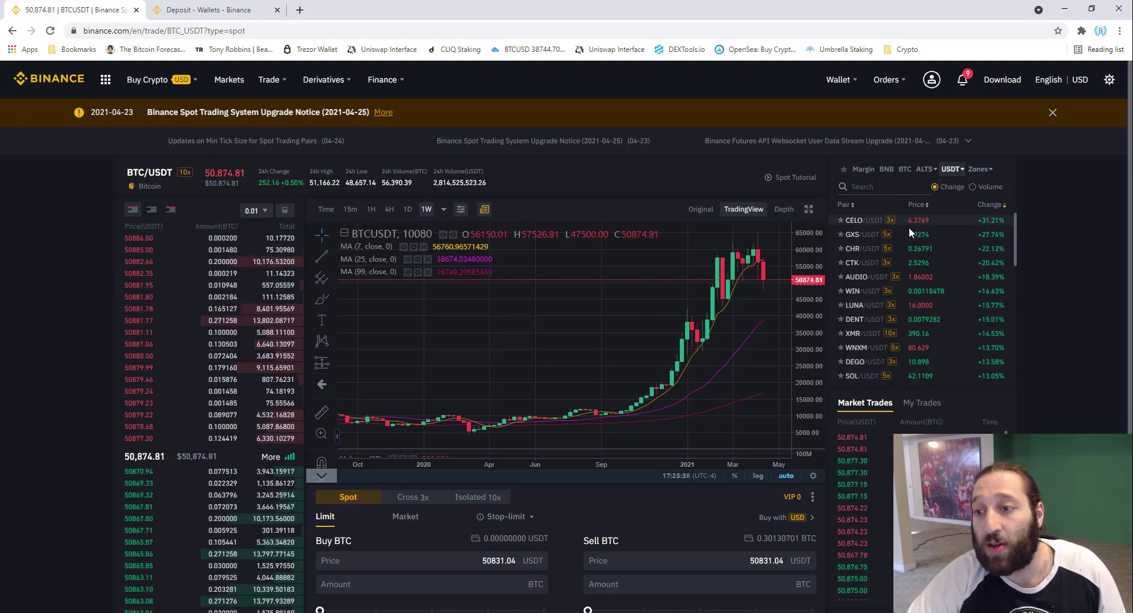
scroll(943, 234, down, 1)
scroll(943, 233, up, 1)
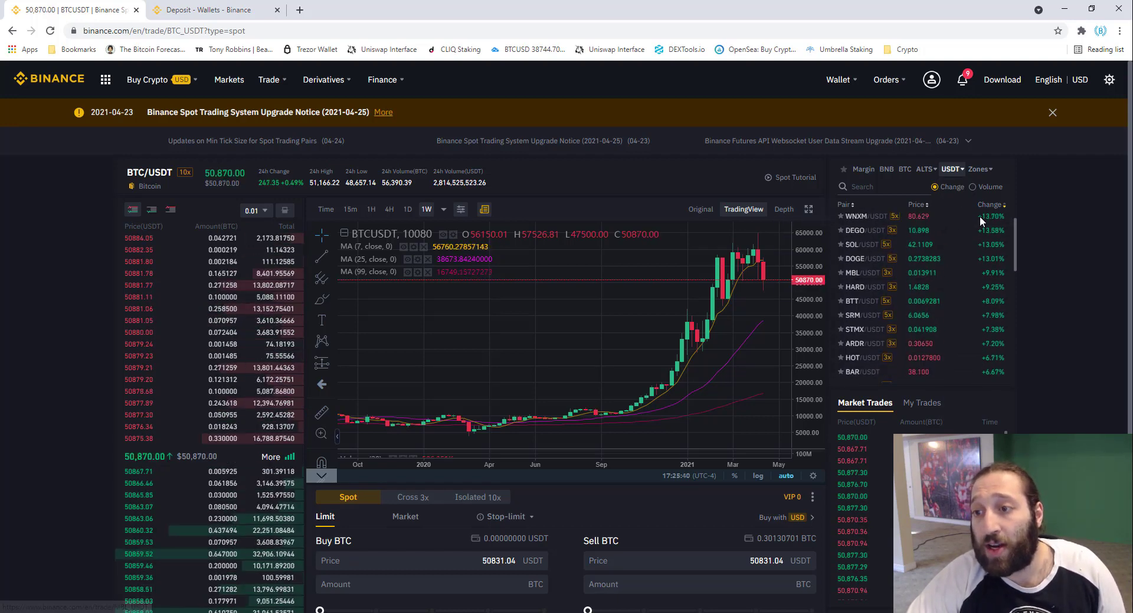
Sort the USDT pair list by price, pair name and change, finishing with price in descending order
click(919, 207)
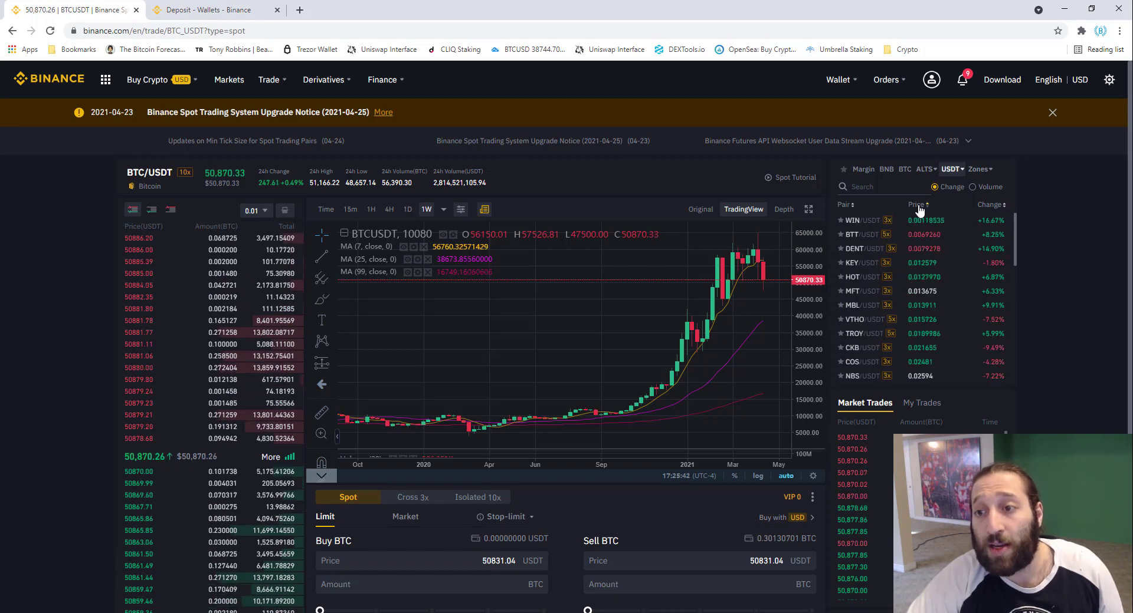
click(842, 206)
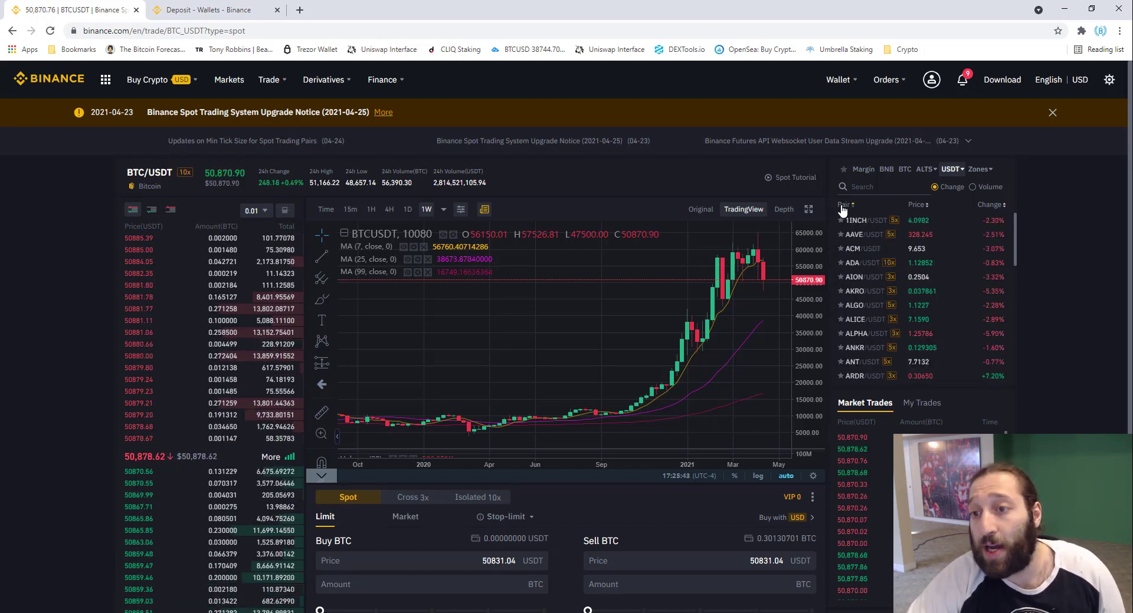
click(984, 207)
click(924, 206)
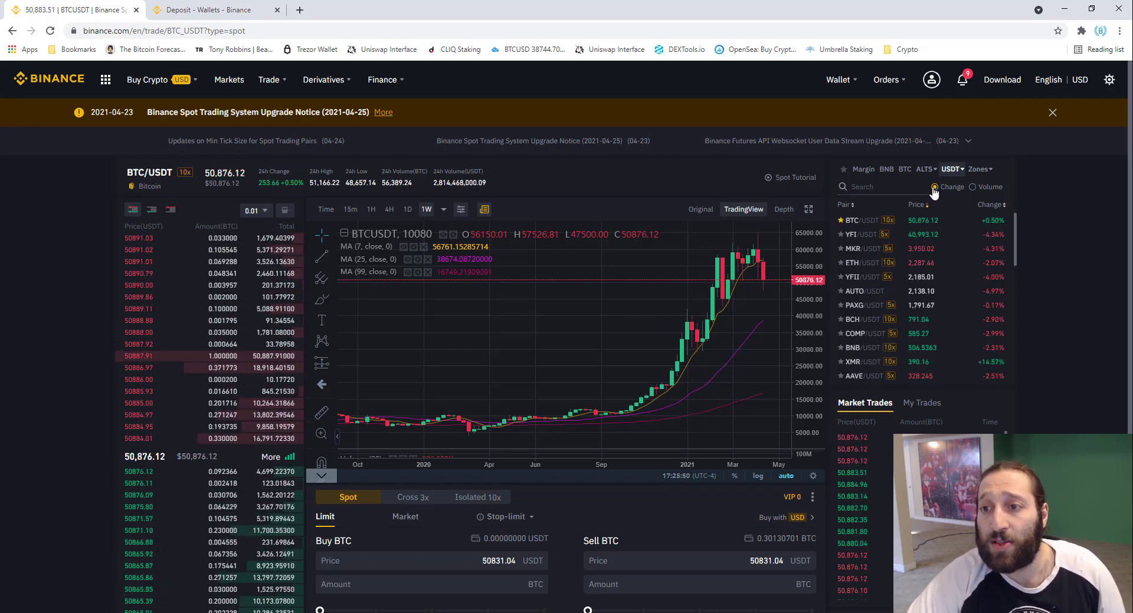
Switch the pair list to the BTC market, search for "xrp" and open the XRP/BTC pair
click(904, 170)
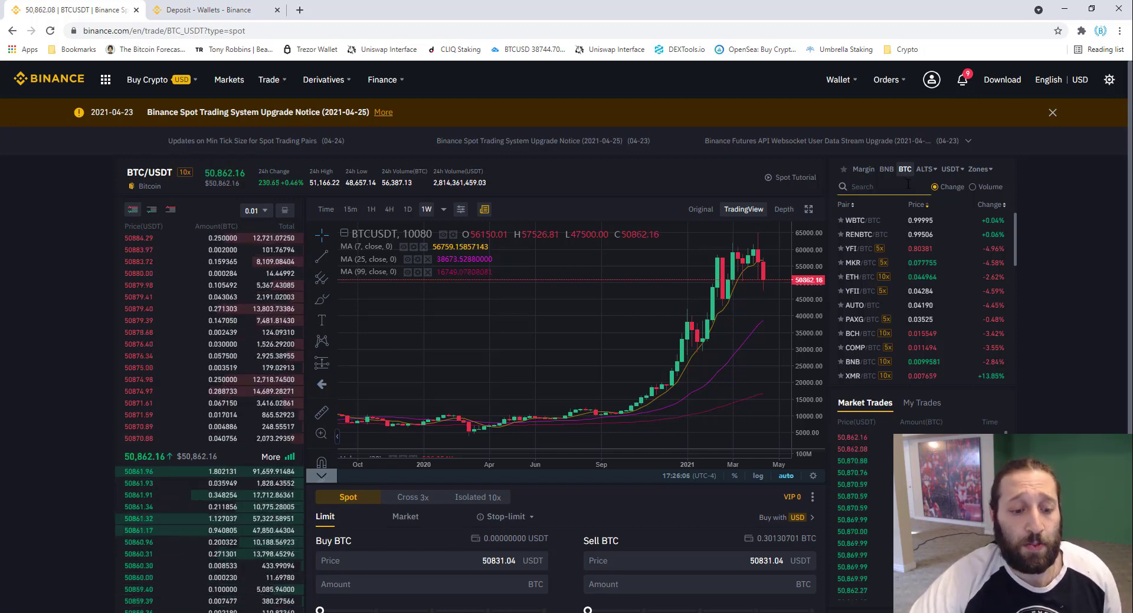
click(907, 184)
text(xrp)
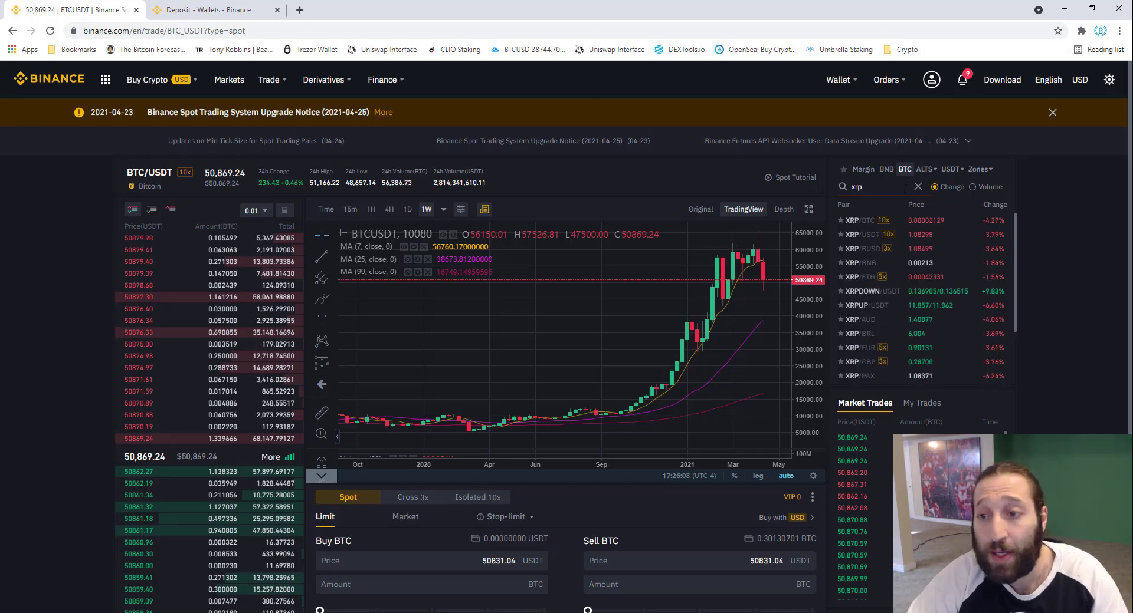
click(924, 222)
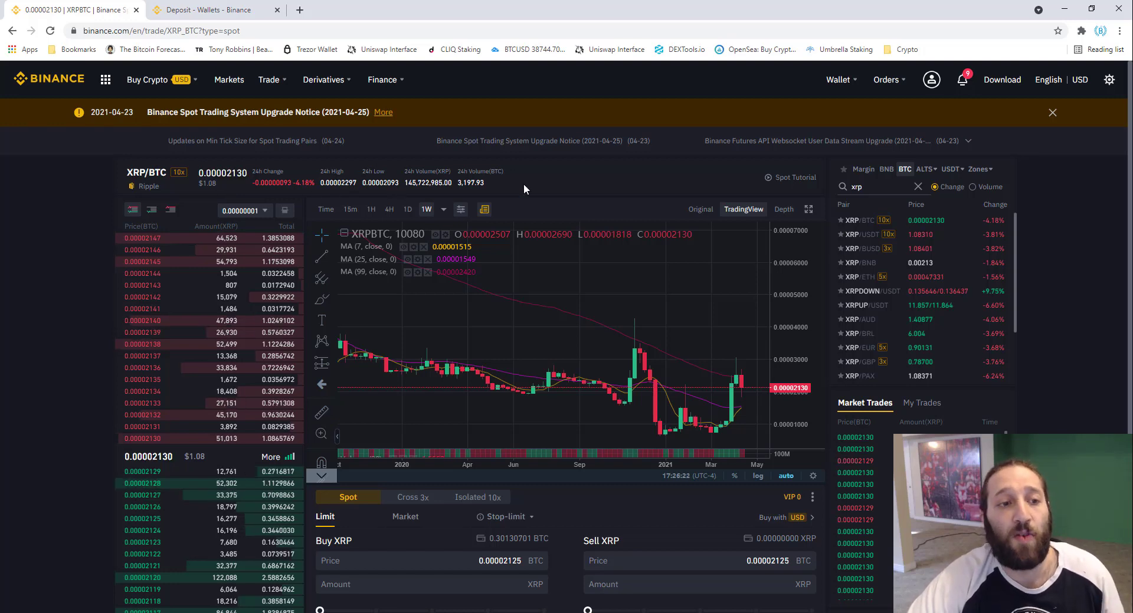
Examine the XRP/BTC order book, the weekly price chart and the buy and sell order forms
scroll(129, 283, down, 2)
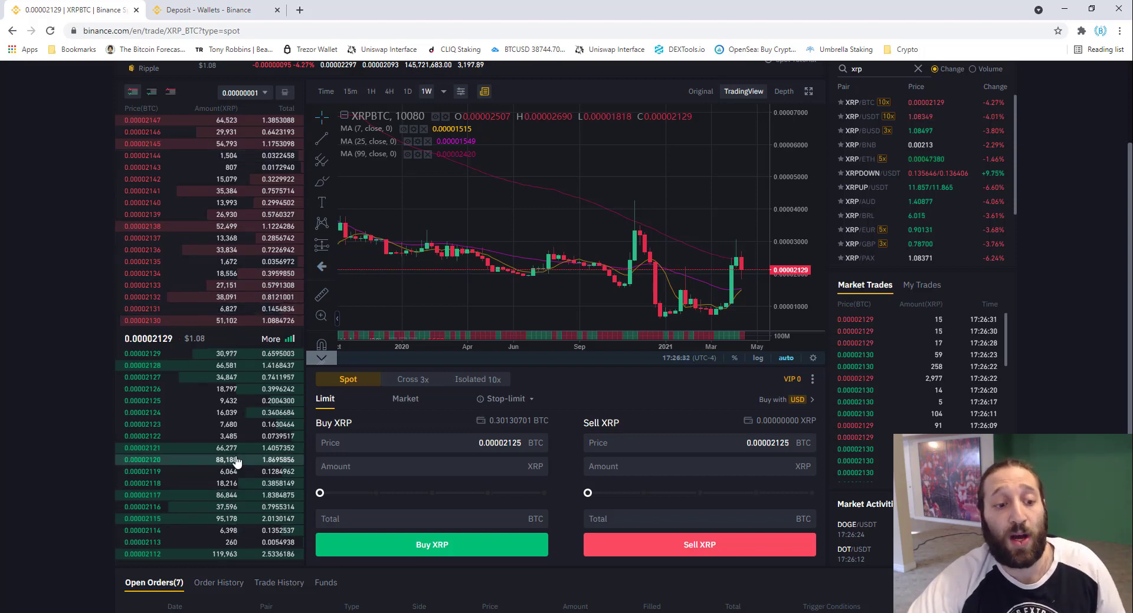
scroll(225, 461, down, 1)
scroll(222, 451, up, 2)
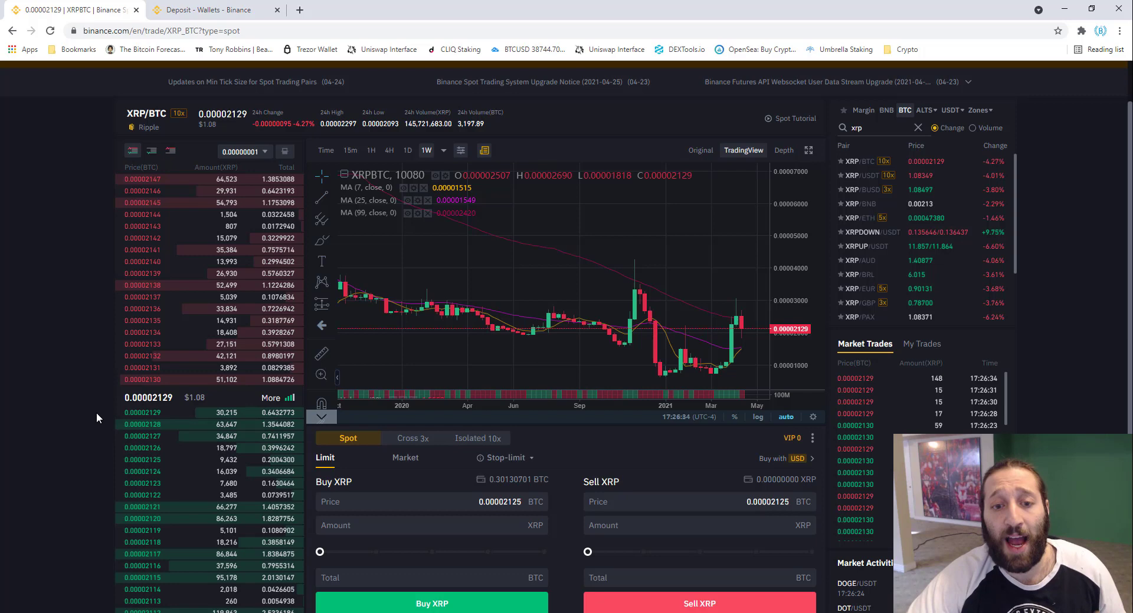
scroll(126, 416, down, 1)
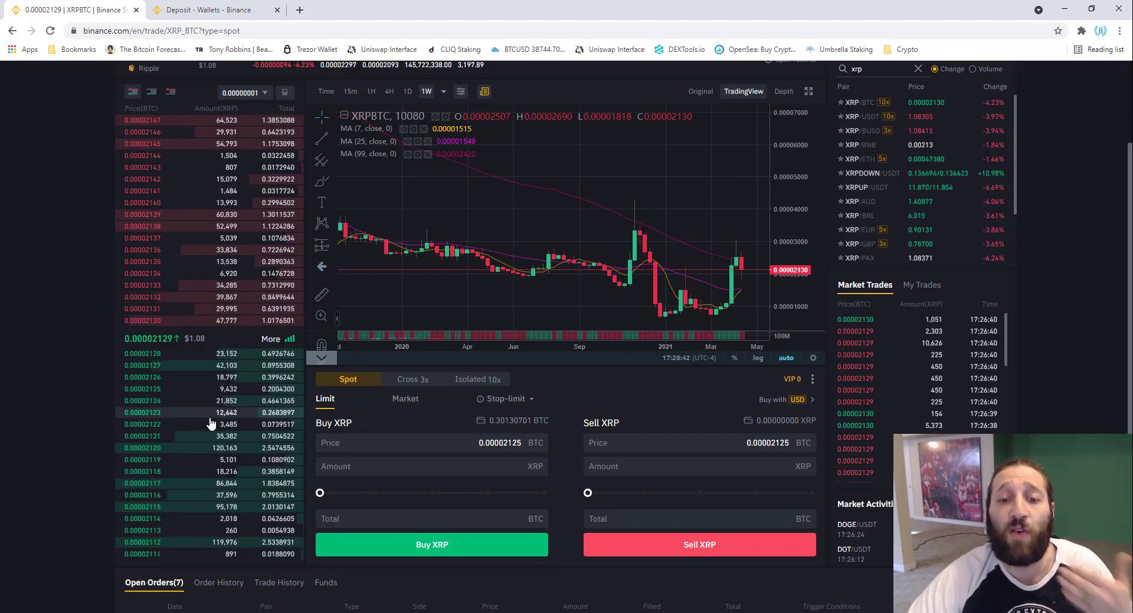
scroll(355, 407, down, 1)
click(435, 413)
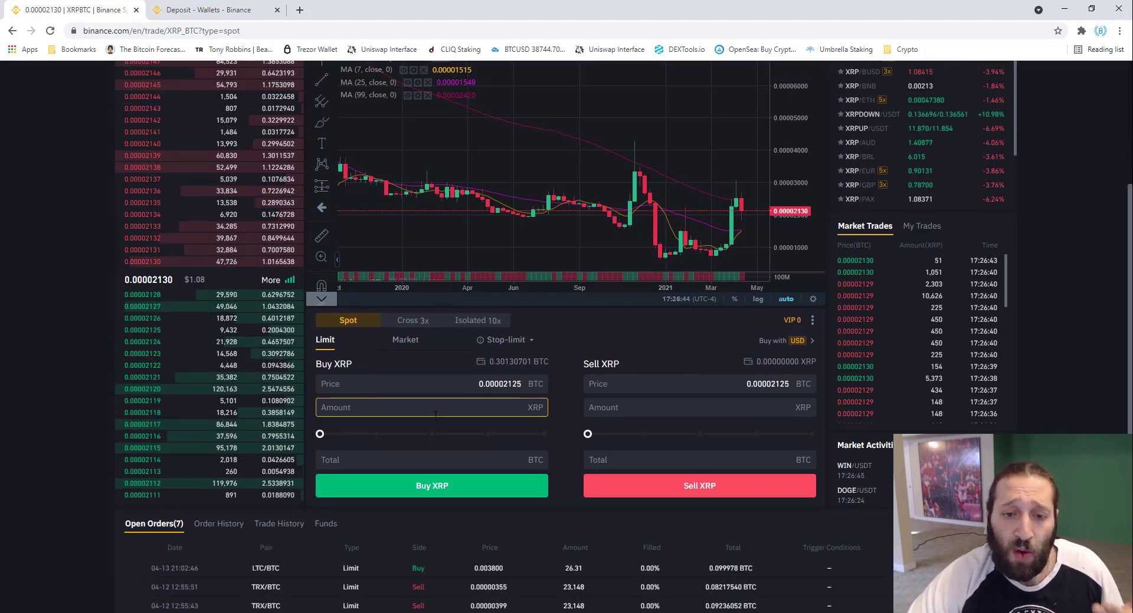
scroll(435, 415, up, 2)
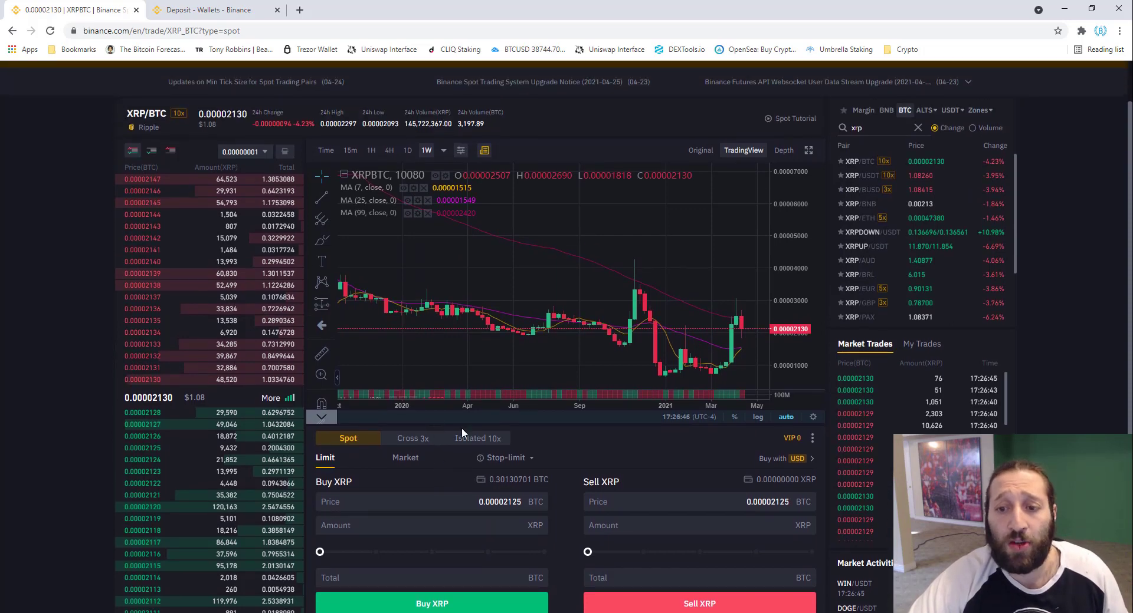
scroll(628, 373, down, 3)
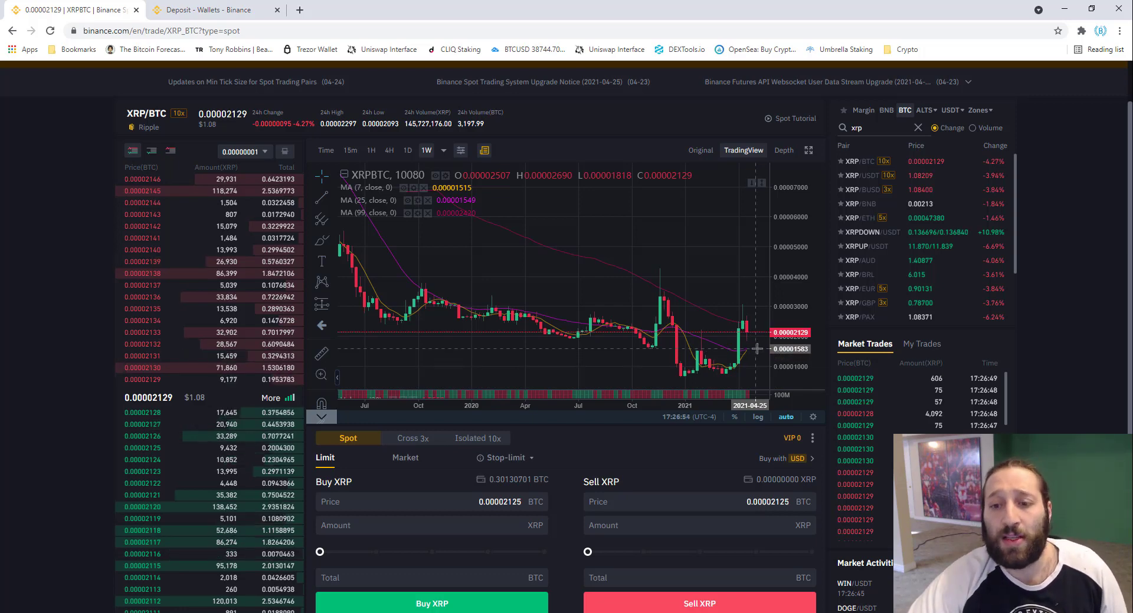
scroll(420, 452, down, 1)
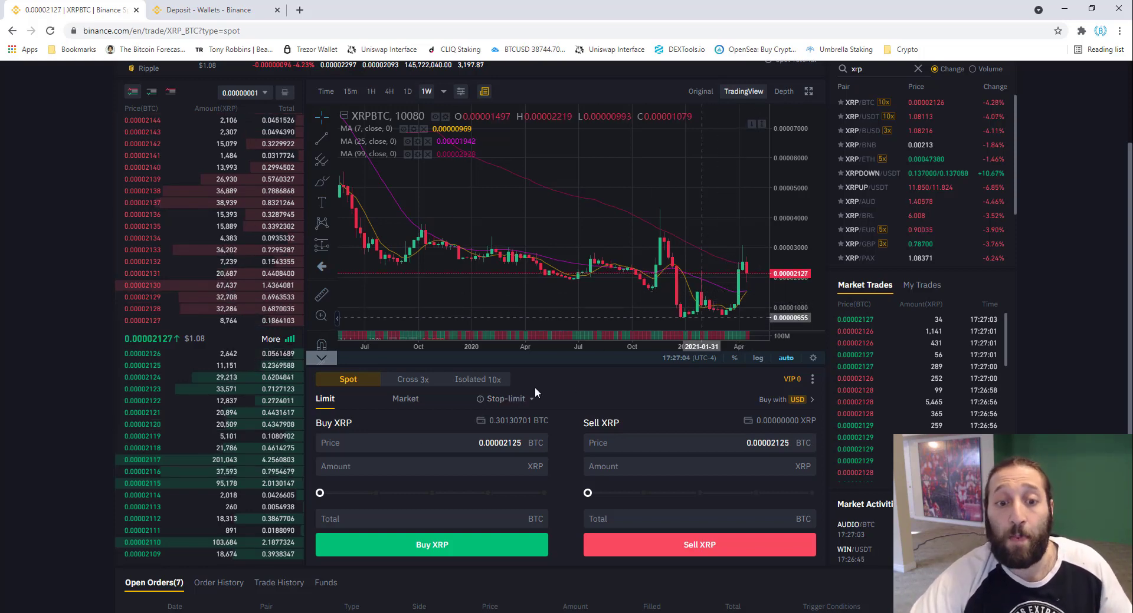
Set up a market buy order for XRP with a total of 0.1 BTC
click(405, 400)
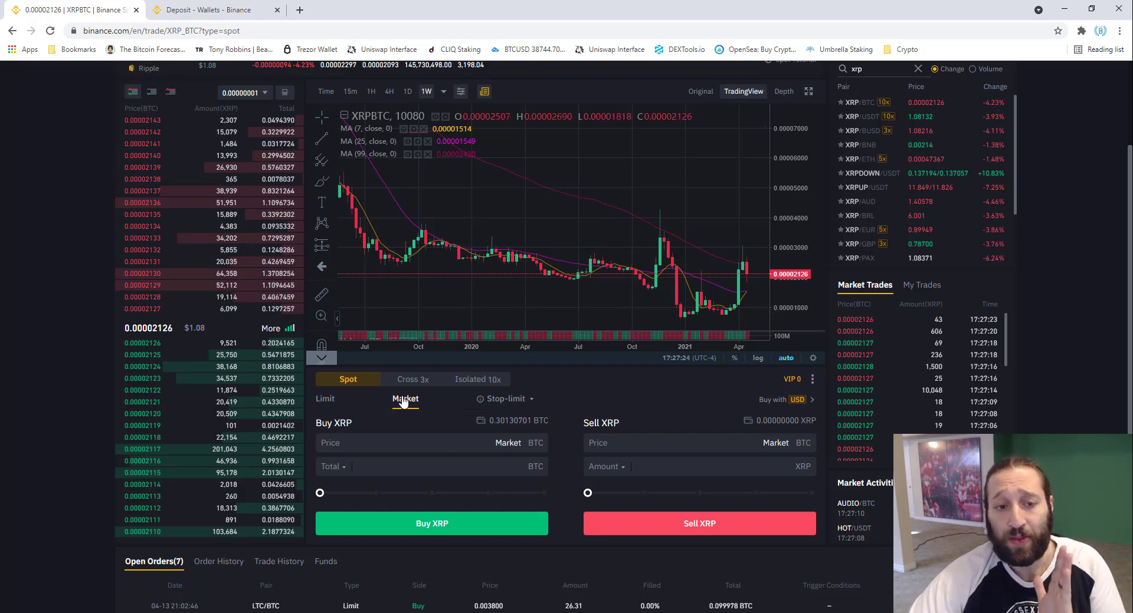
click(500, 464)
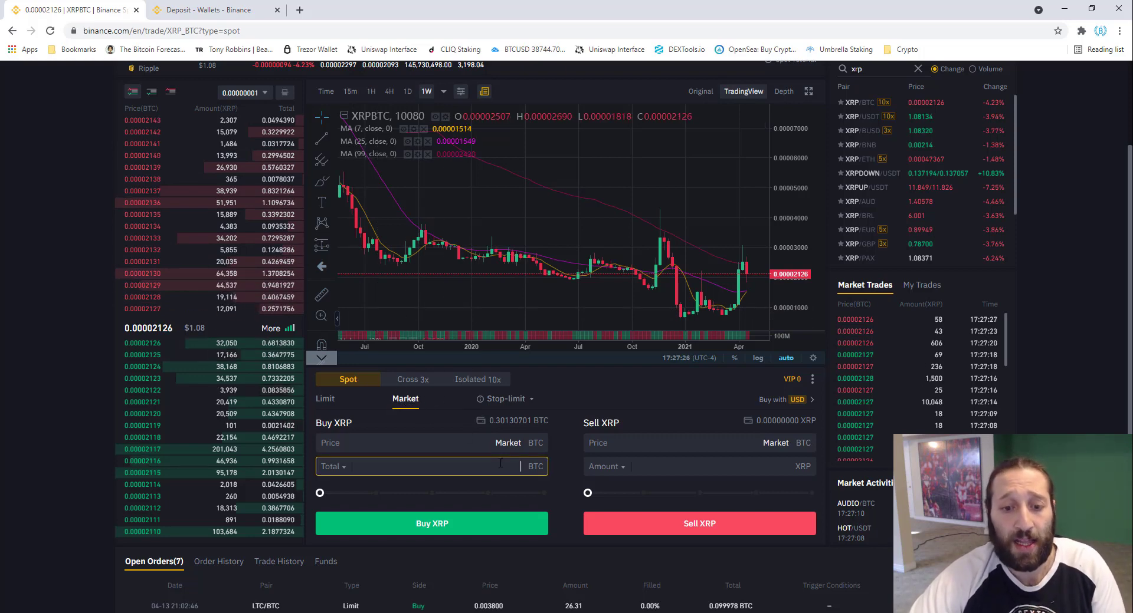
text(0)
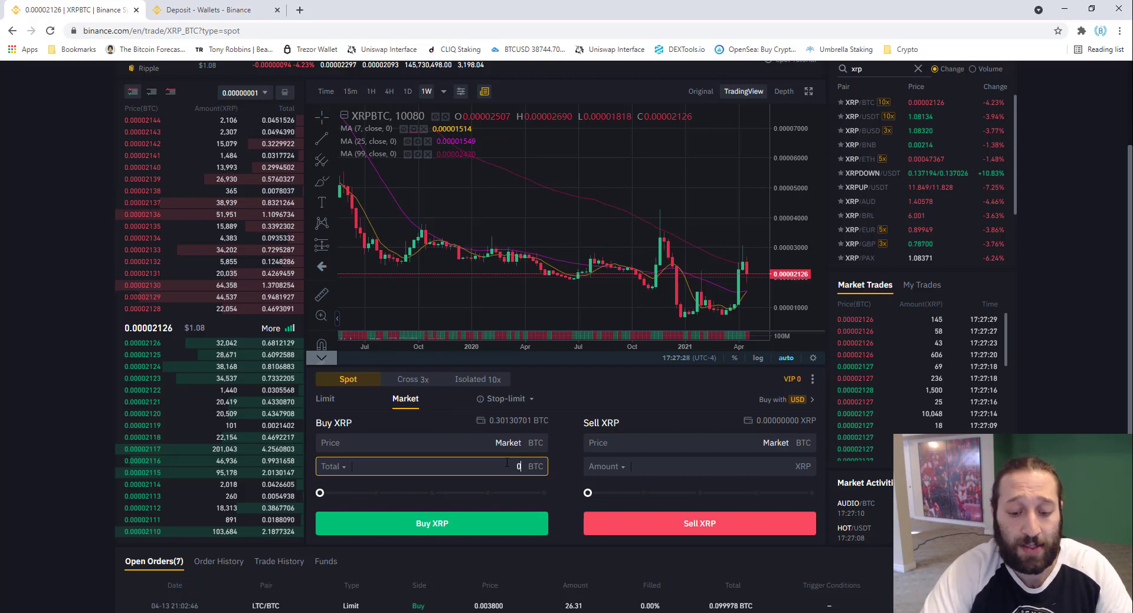
text(.1)
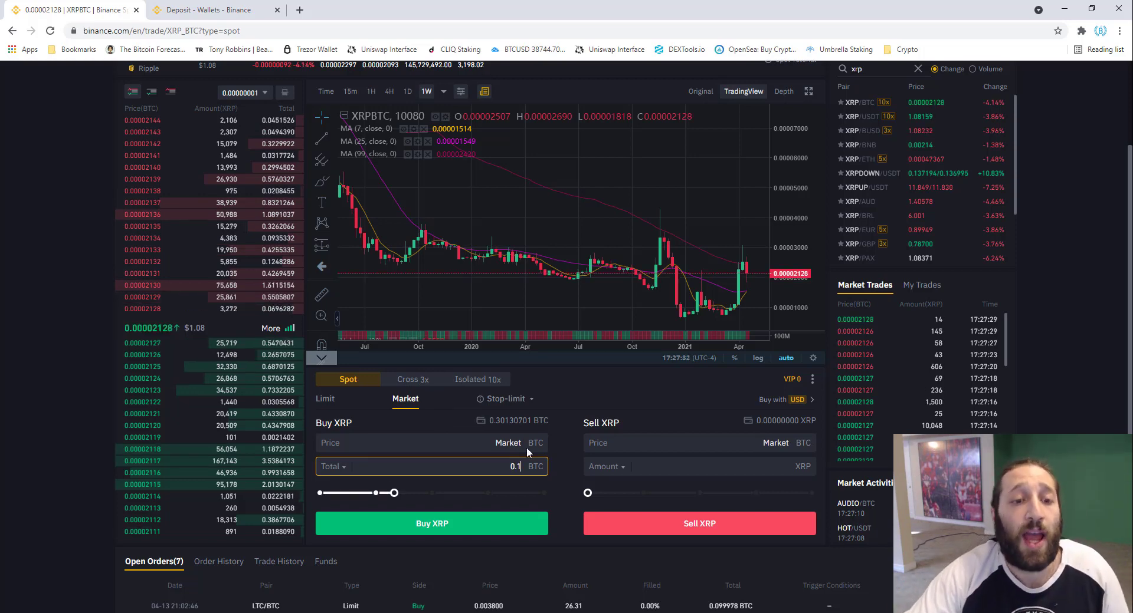
Switch the XRP order form to a limit order and mark a horizontal level at about 0.00001538 on the weekly chart
scroll(527, 447, up, 2)
scroll(433, 487, down, 1)
click(338, 456)
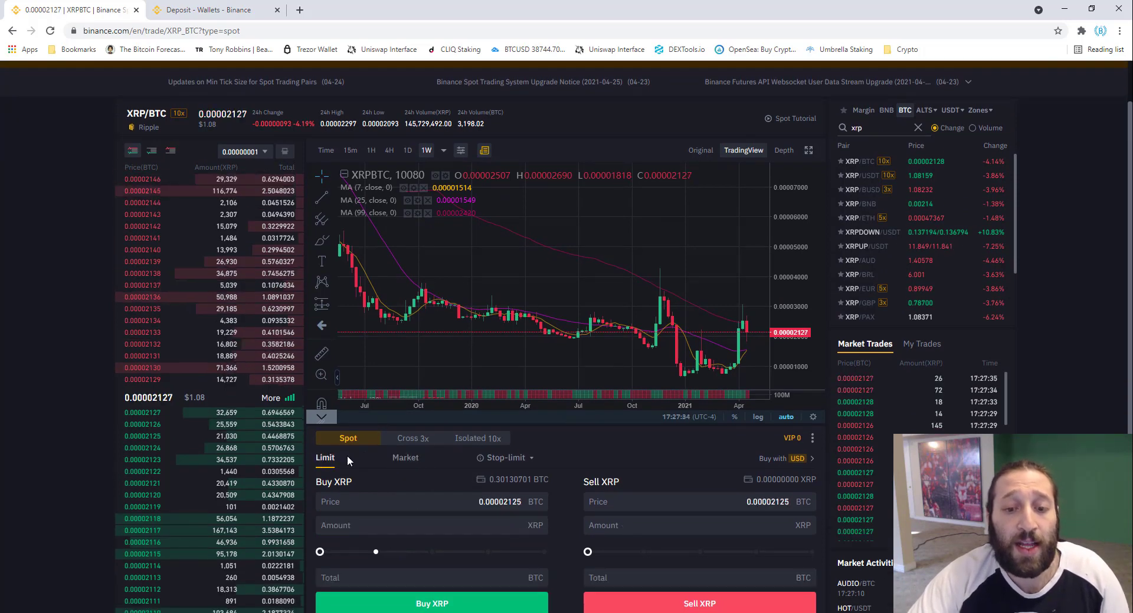
scroll(620, 413, down, 1)
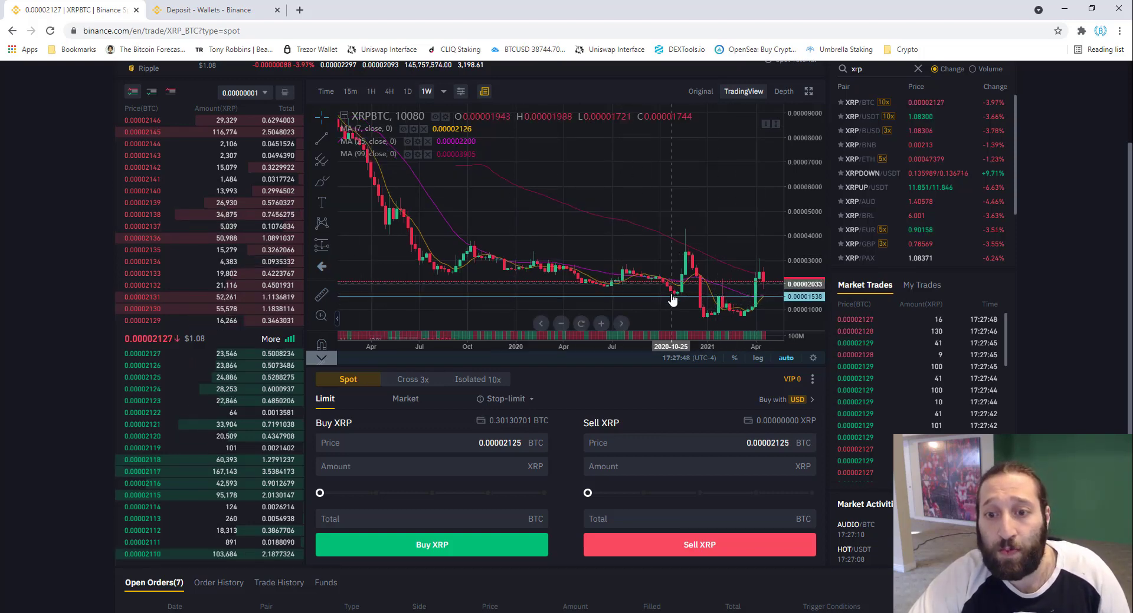
scroll(760, 307, up, 1)
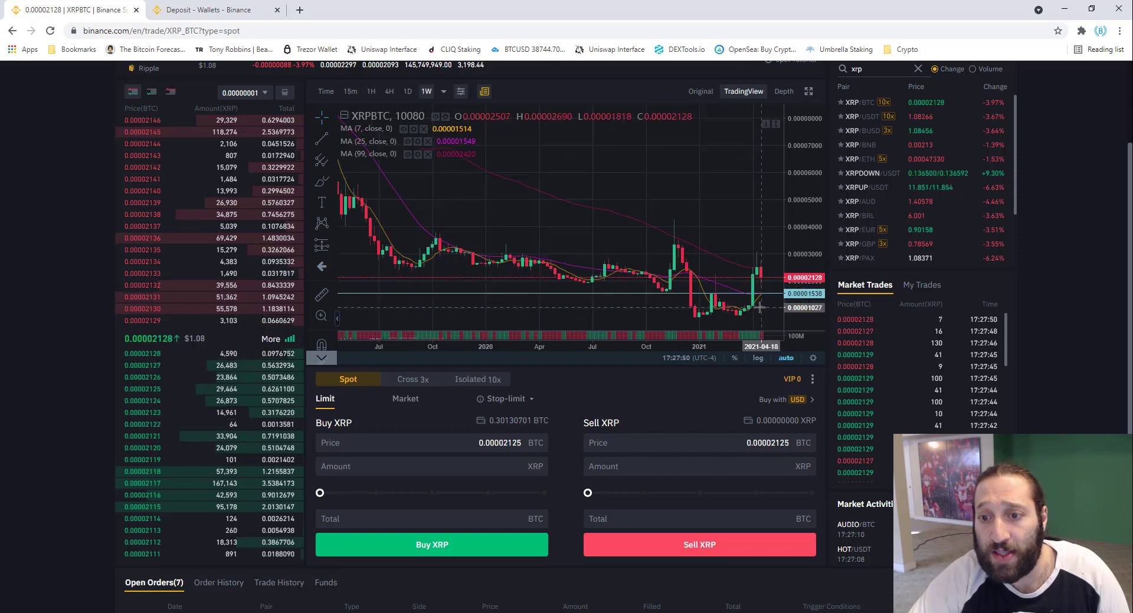
scroll(760, 308, up, 1)
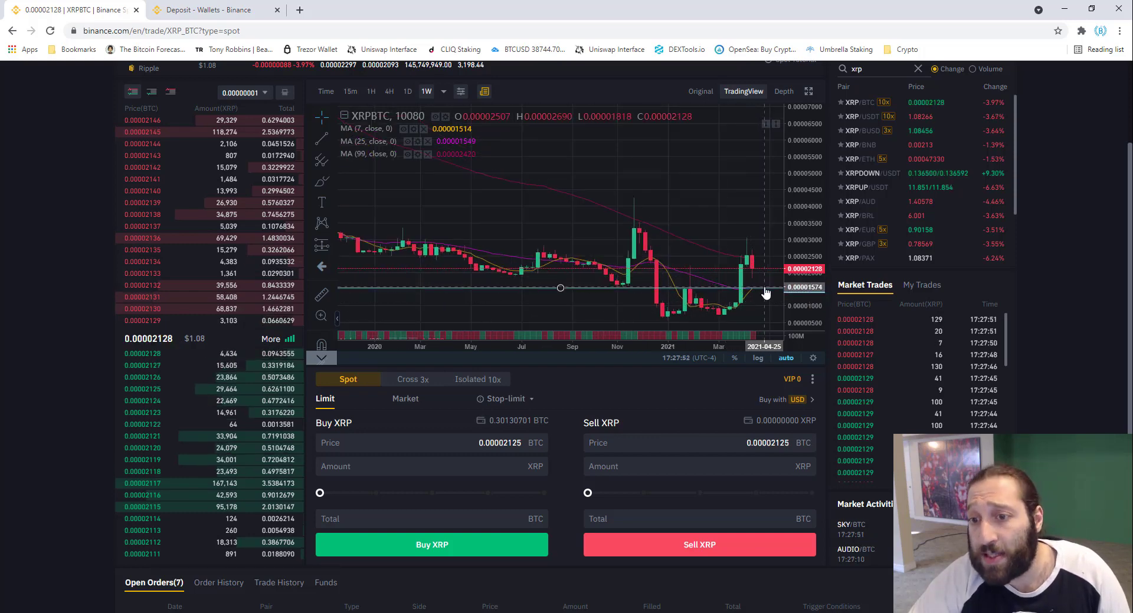
Place a limit buy order for XRP at a price of 0.00001575 BTC with a total of 0.1 BTC
click(505, 448)
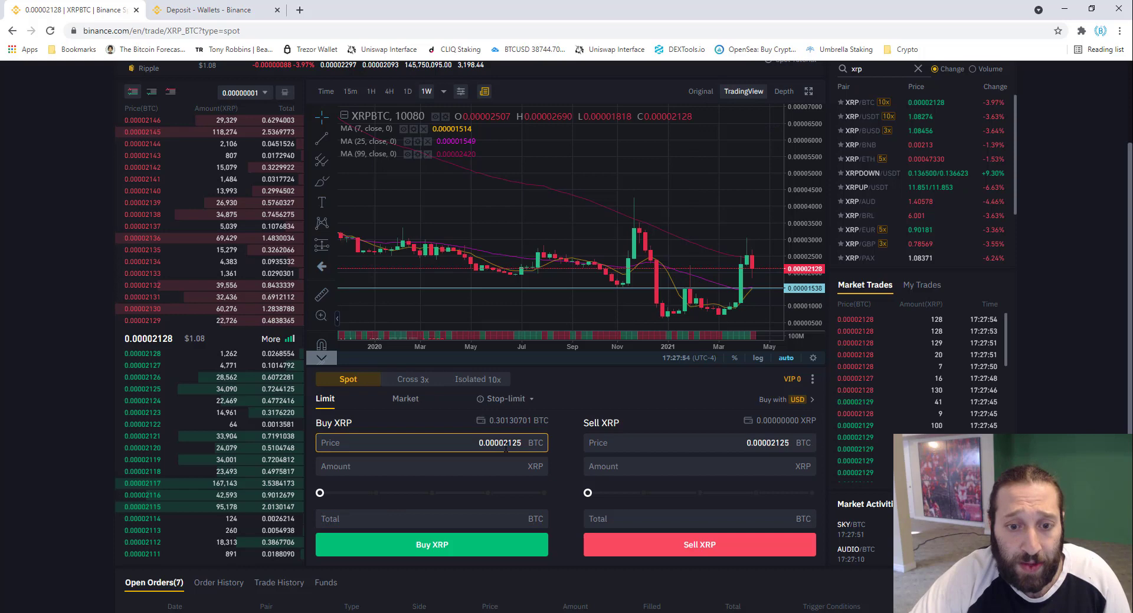
drag(503, 444, 543, 444)
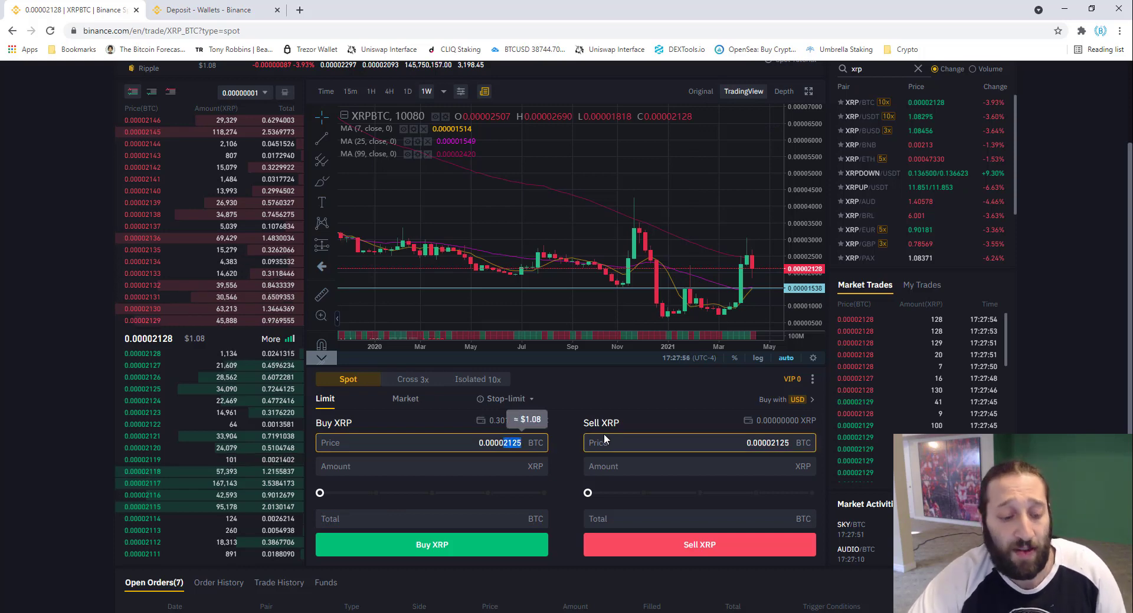
text(15)
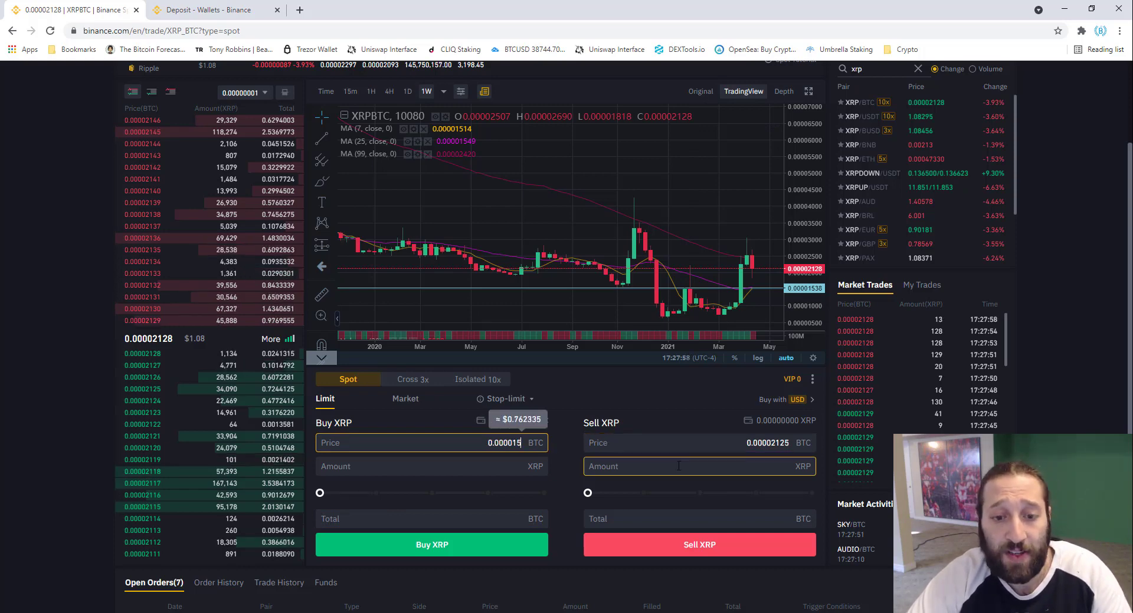
text(75)
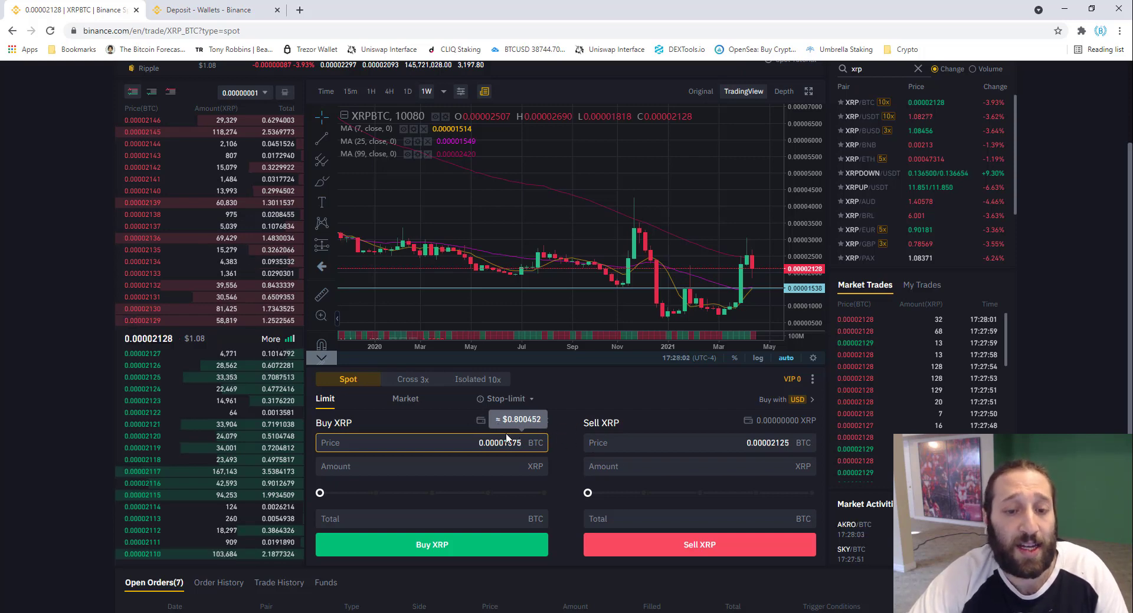
click(503, 519)
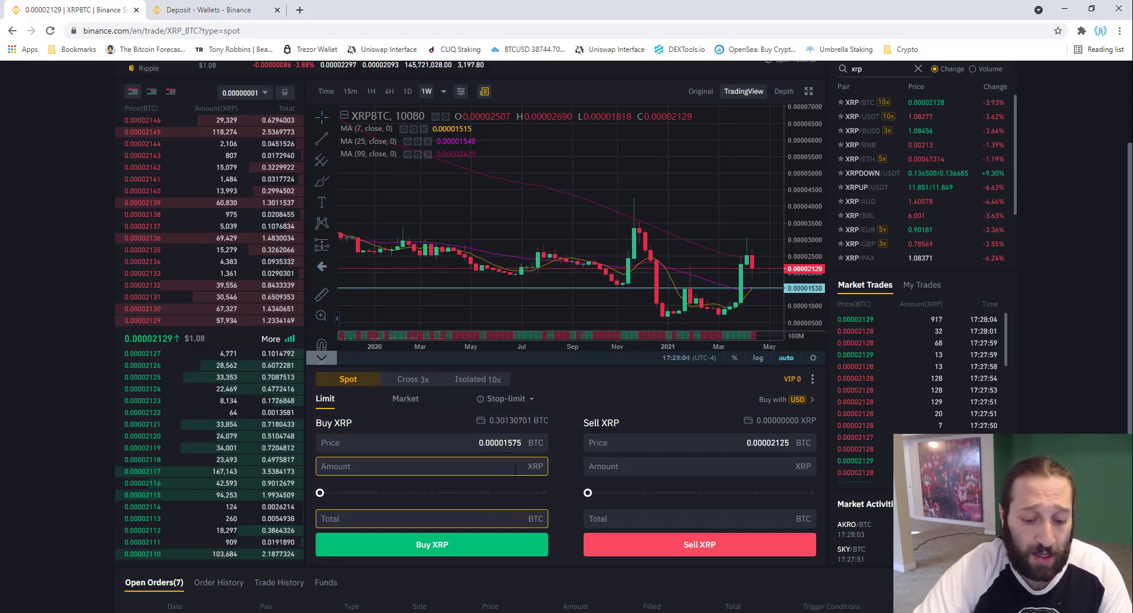
text(0.1)
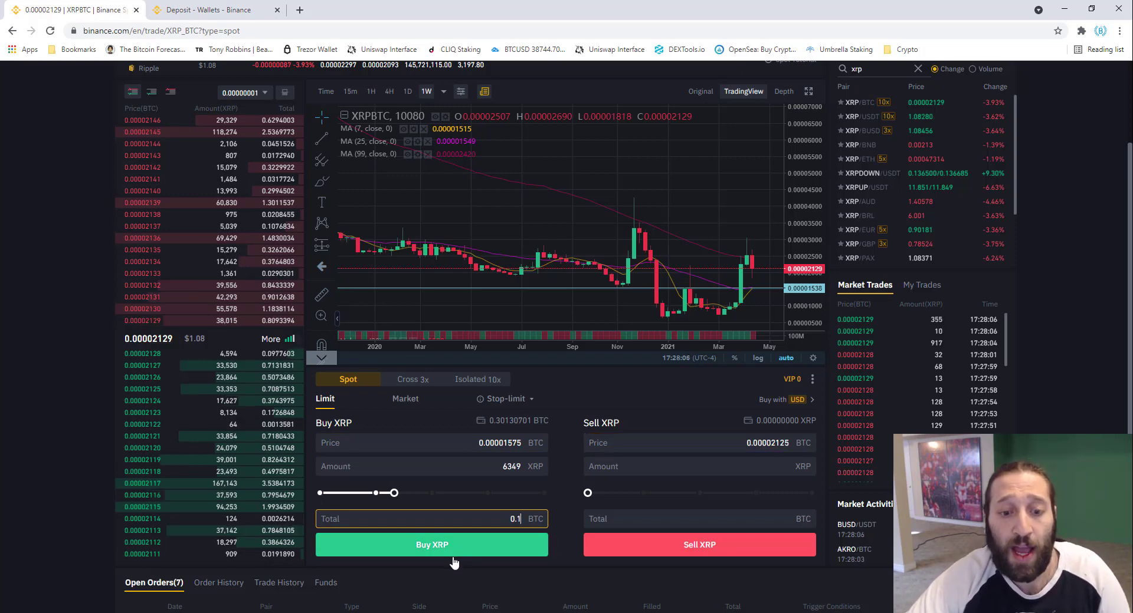
click(453, 557)
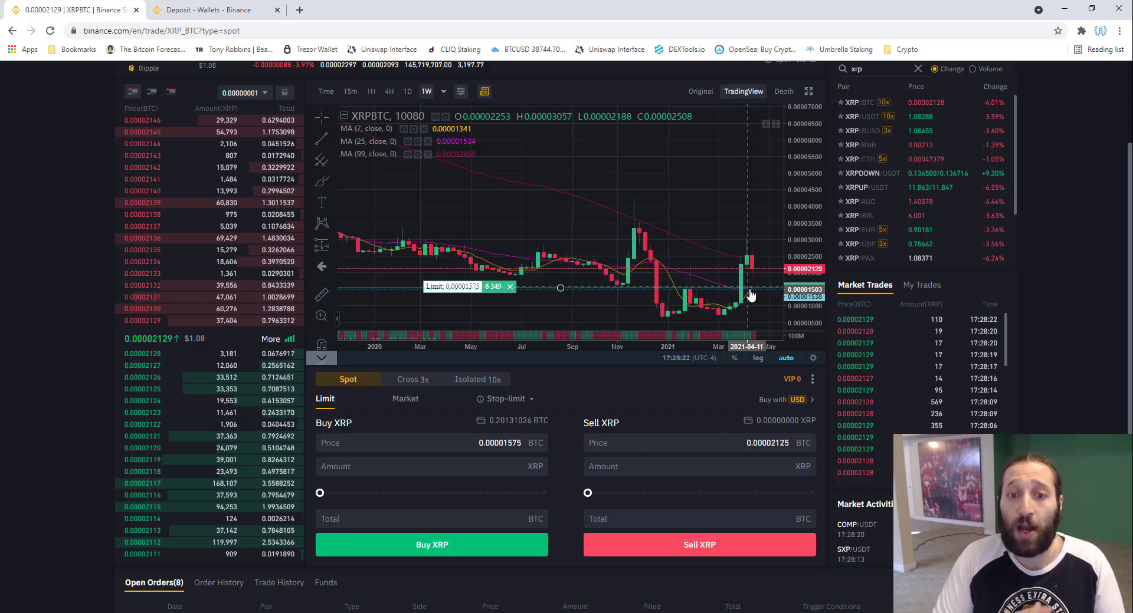
Compare the limit and market buy forms for XRP, finishing on the market form
scroll(696, 301, up, 3)
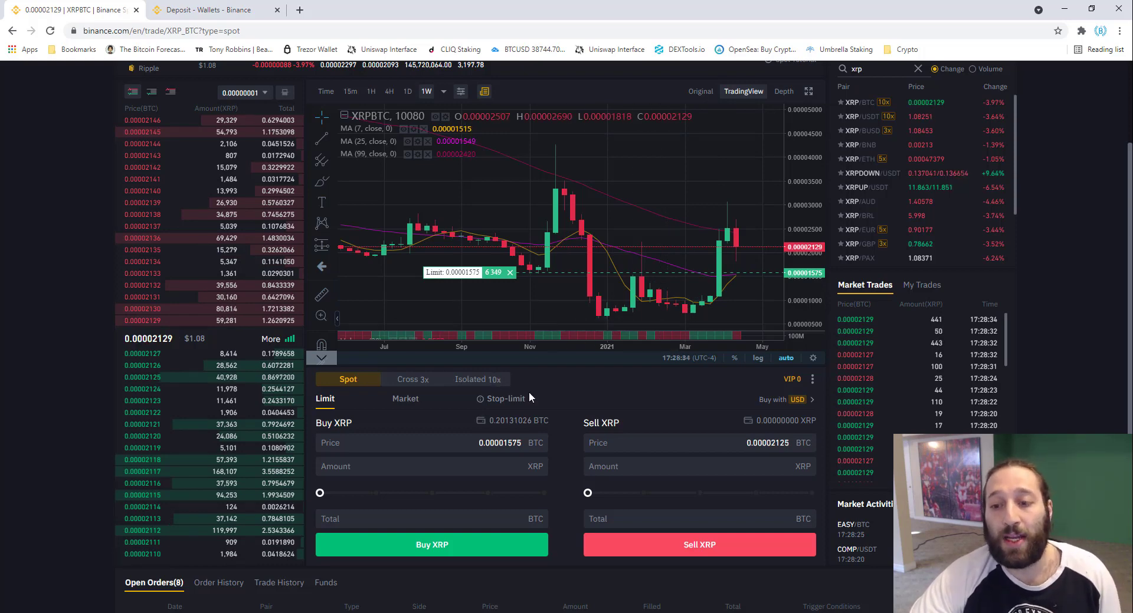
click(405, 399)
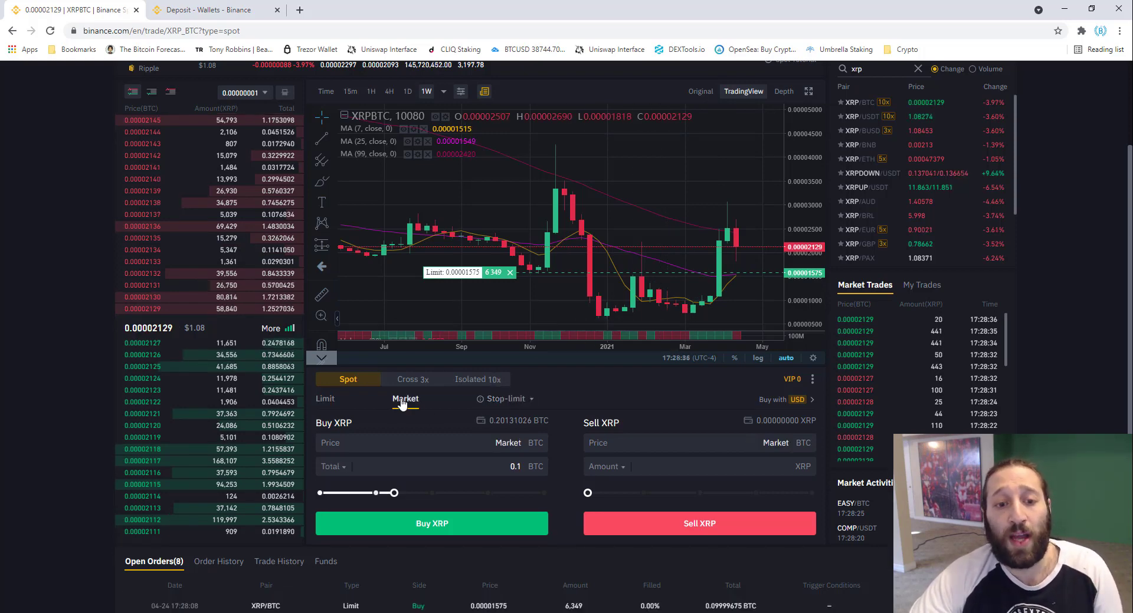
click(438, 467)
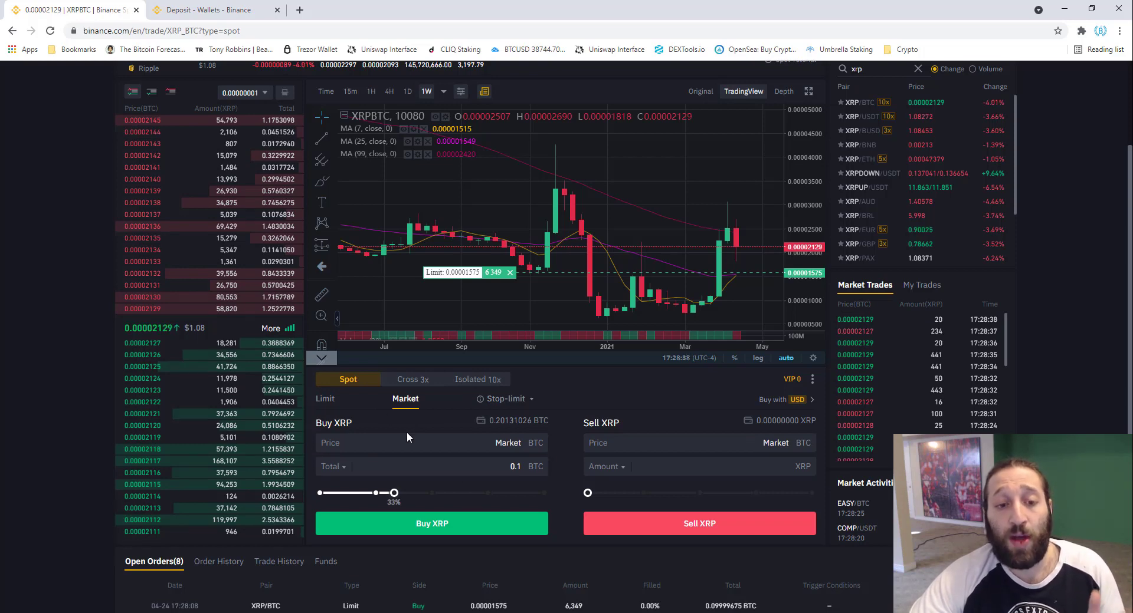
click(326, 400)
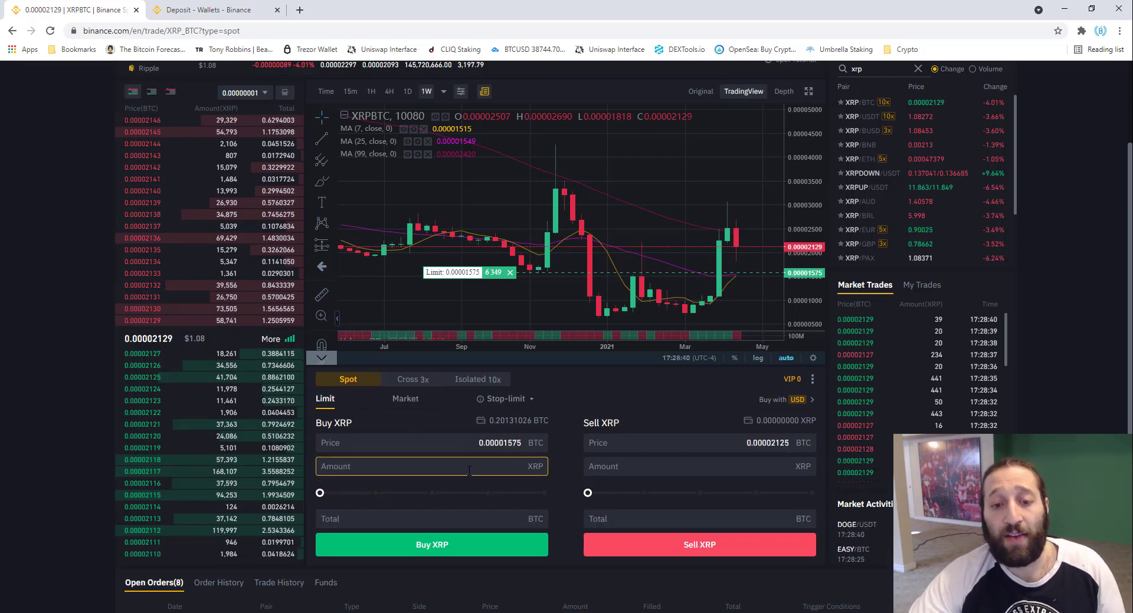
click(404, 399)
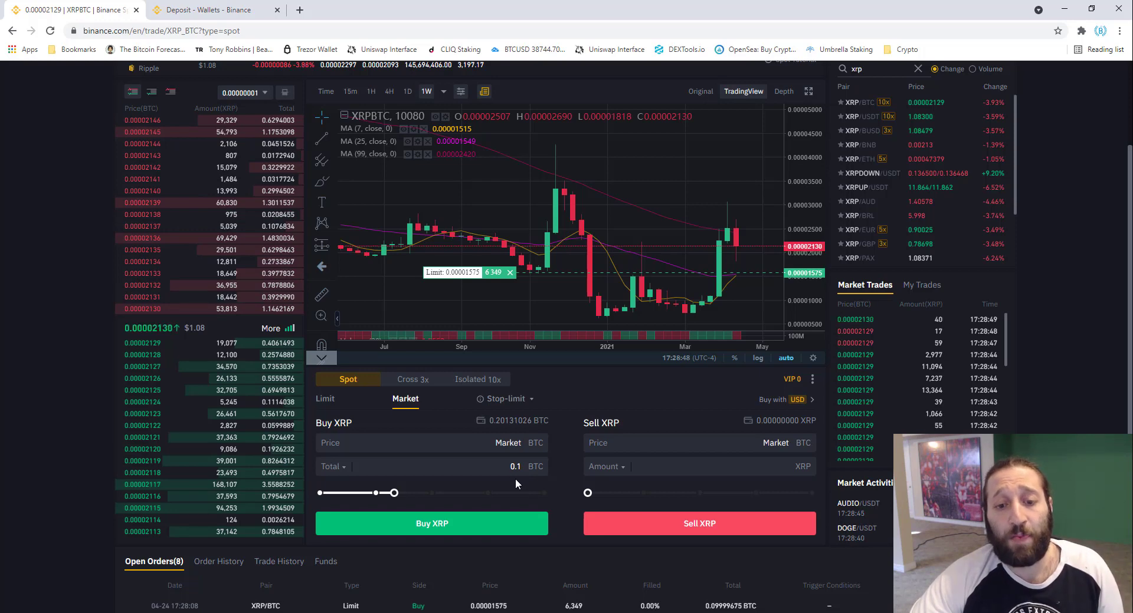
click(480, 470)
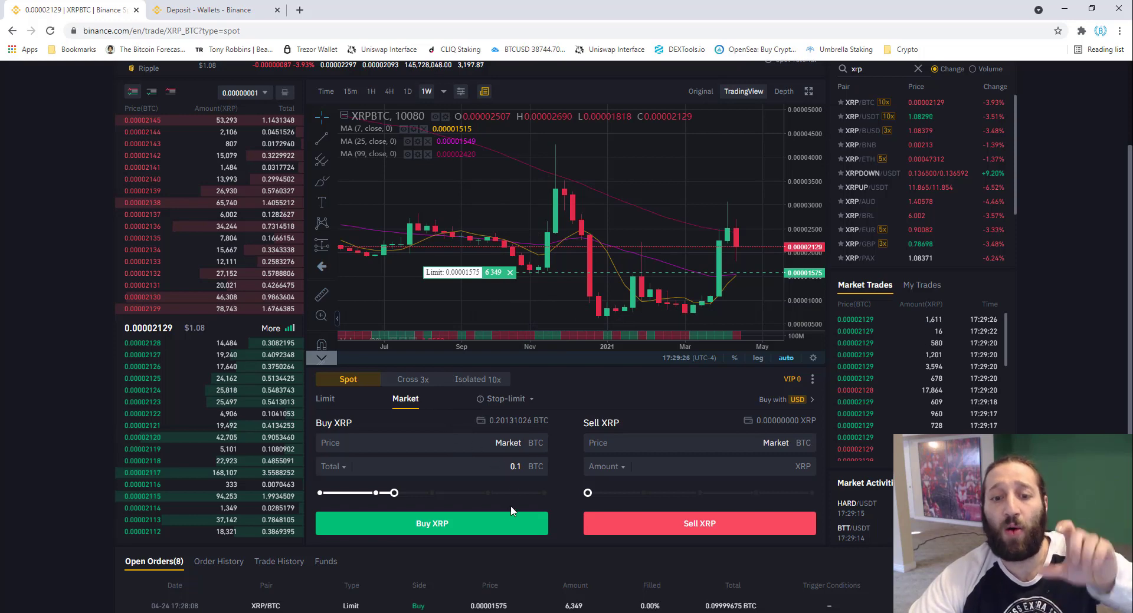
click(506, 468)
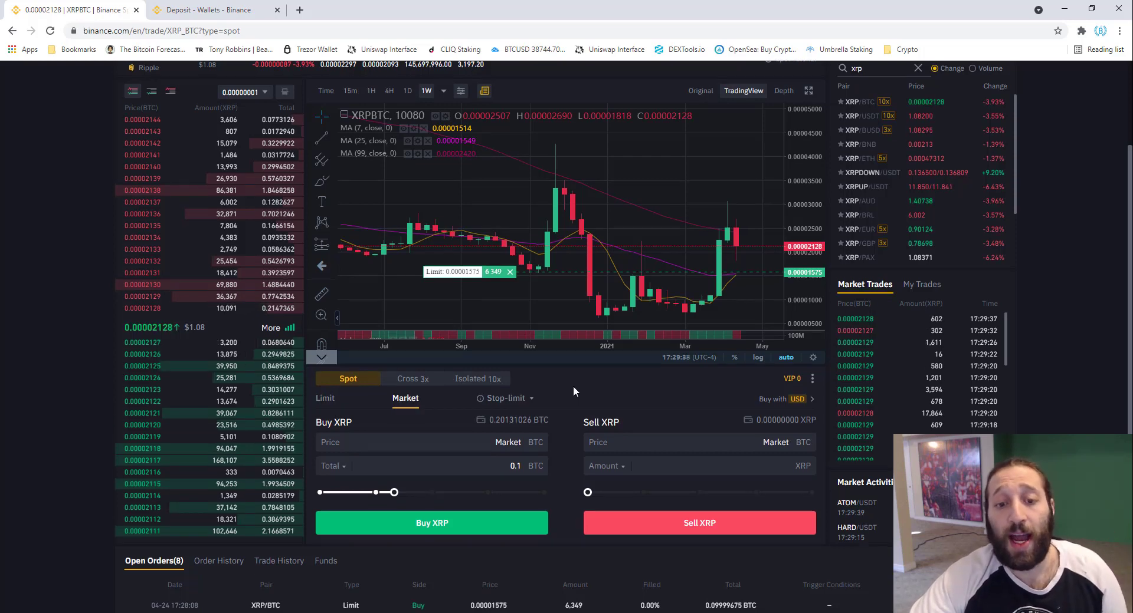
Mark a horizontal level at about 0.00003054 on the XRP/BTC weekly chart, near the latest peak
scroll(572, 386, down, 1)
scroll(571, 392, down, 1)
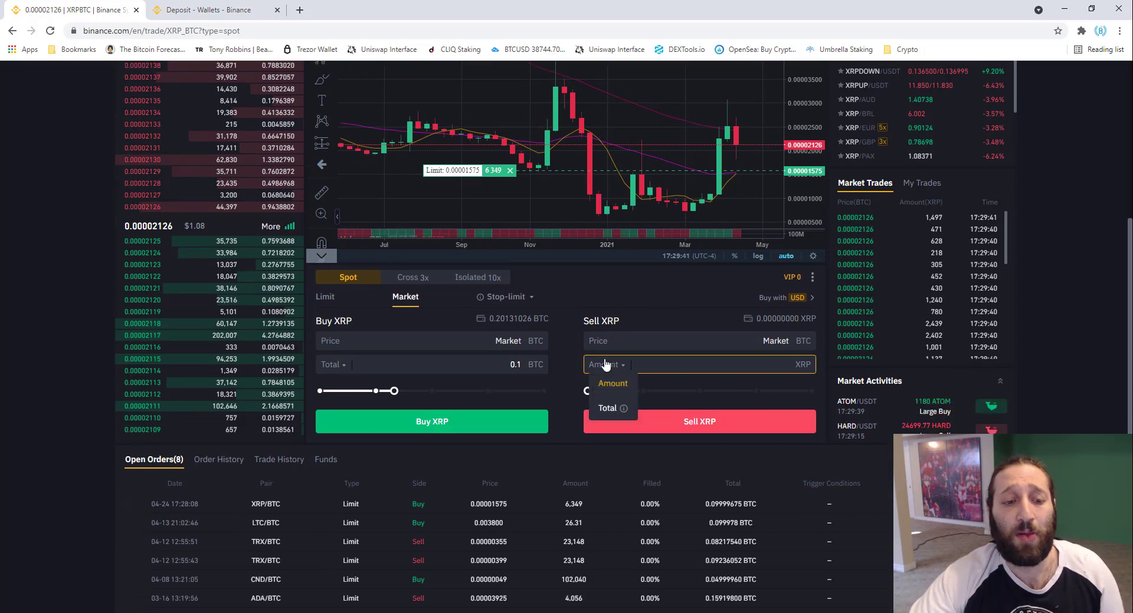
scroll(561, 352, up, 2)
scroll(555, 361, up, 2)
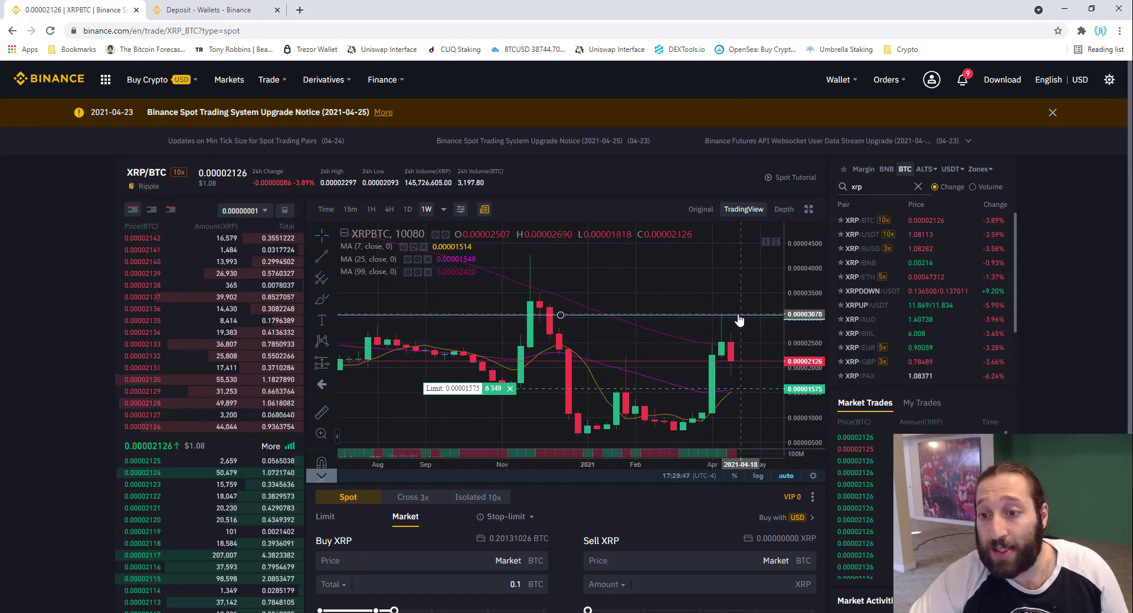
drag(739, 319, 738, 320)
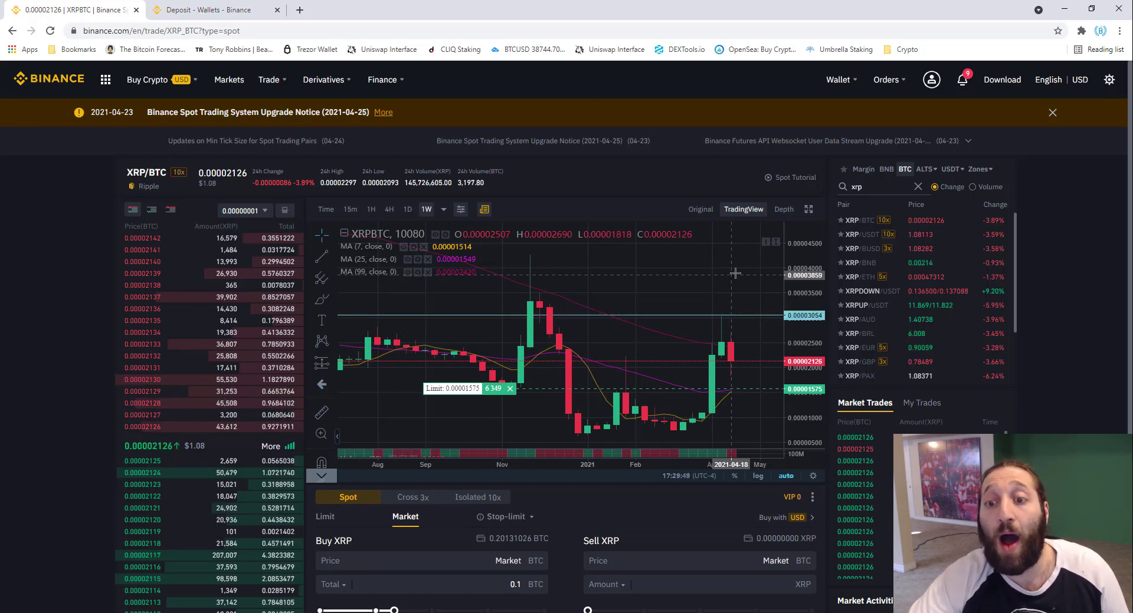
scroll(569, 381, down, 2)
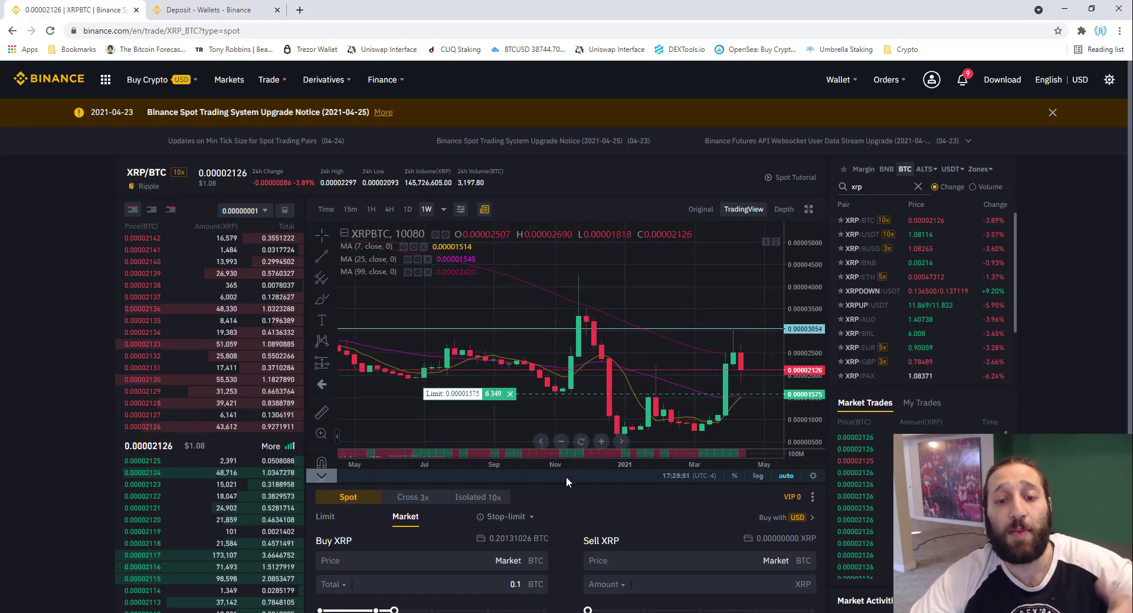
Check the open orders list, search the pairs for "trx" and open the TRX/BTC pair
scroll(565, 477, down, 4)
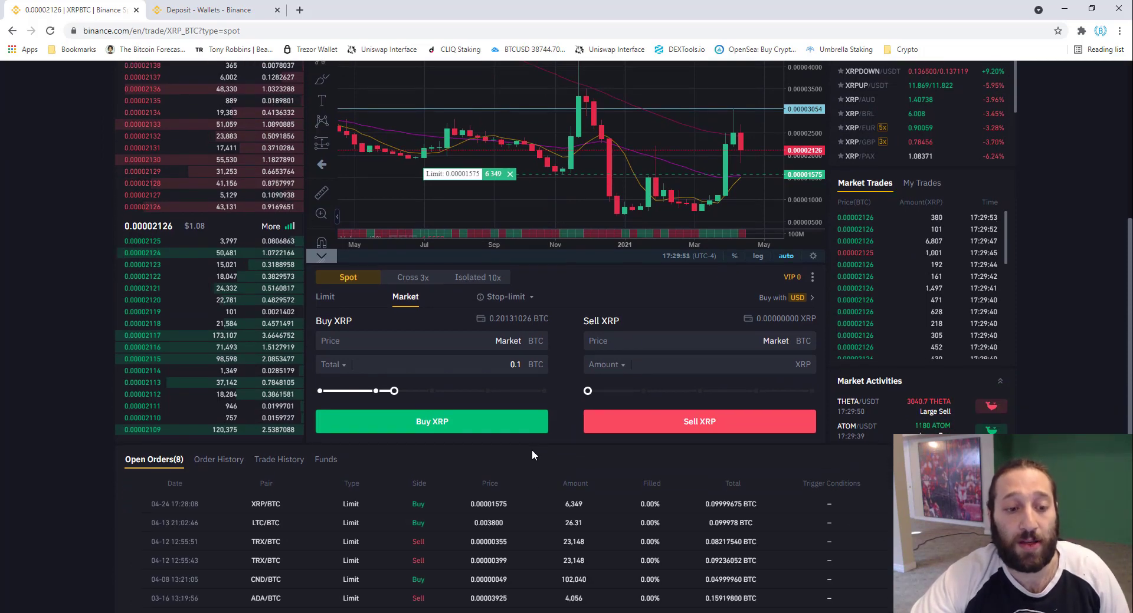
scroll(540, 445, up, 3)
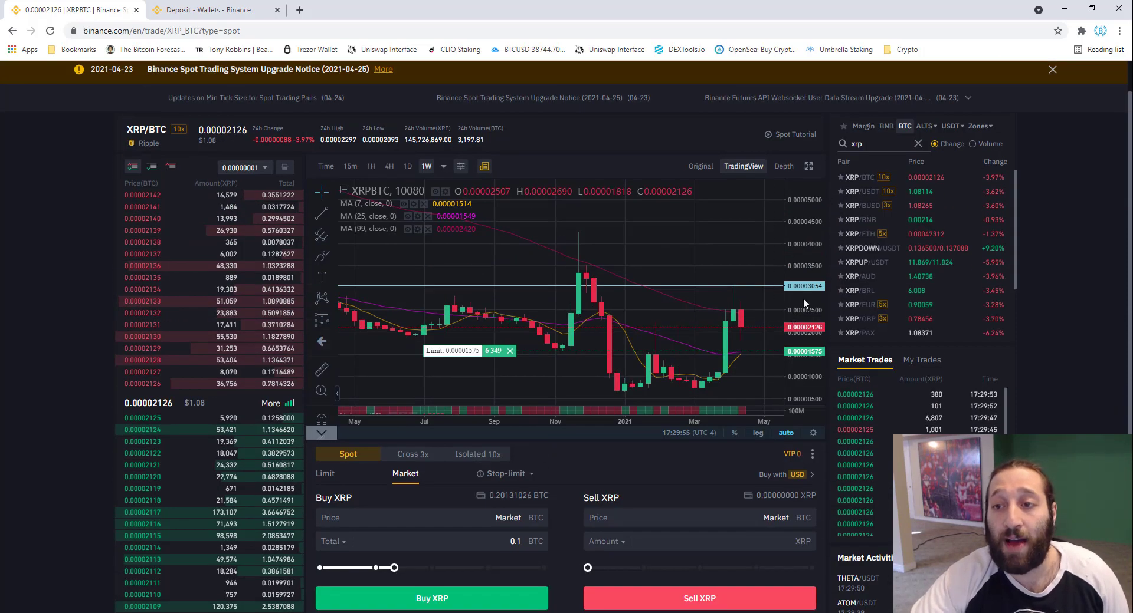
text(trx)
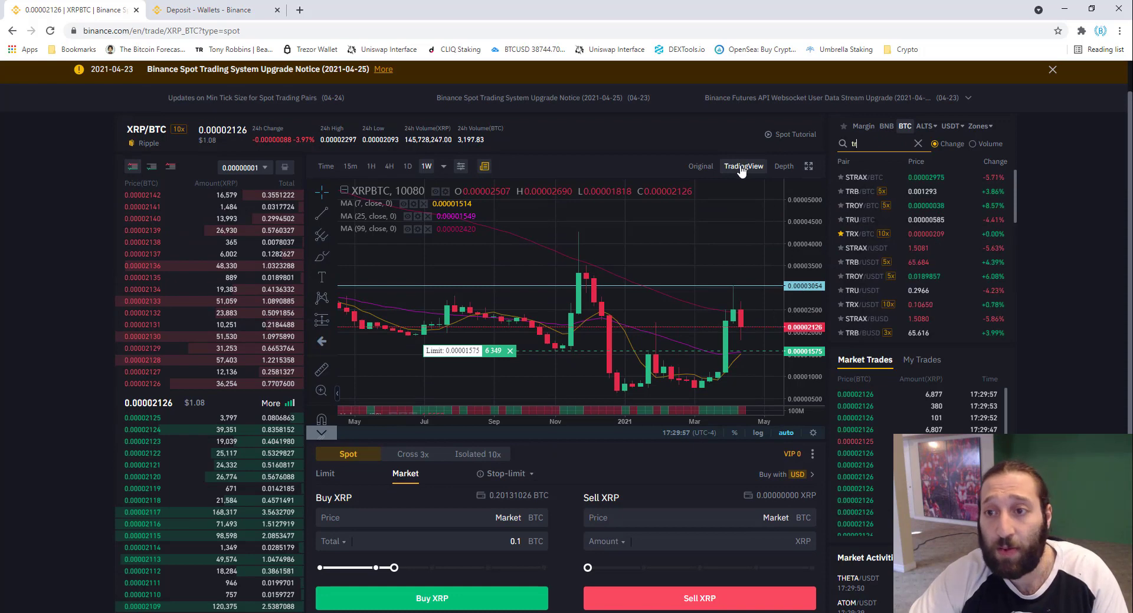
click(932, 178)
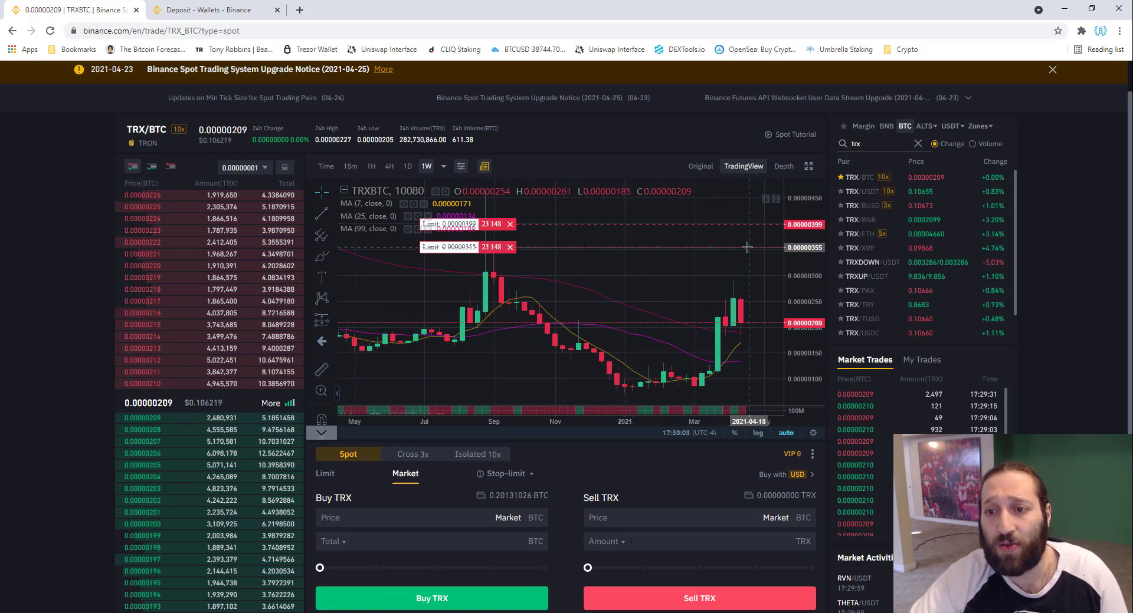
Cancel the two TRX limit sell orders at 0.00000355 and 0.00000399 BTC from the weekly chart
scroll(646, 379, down, 2)
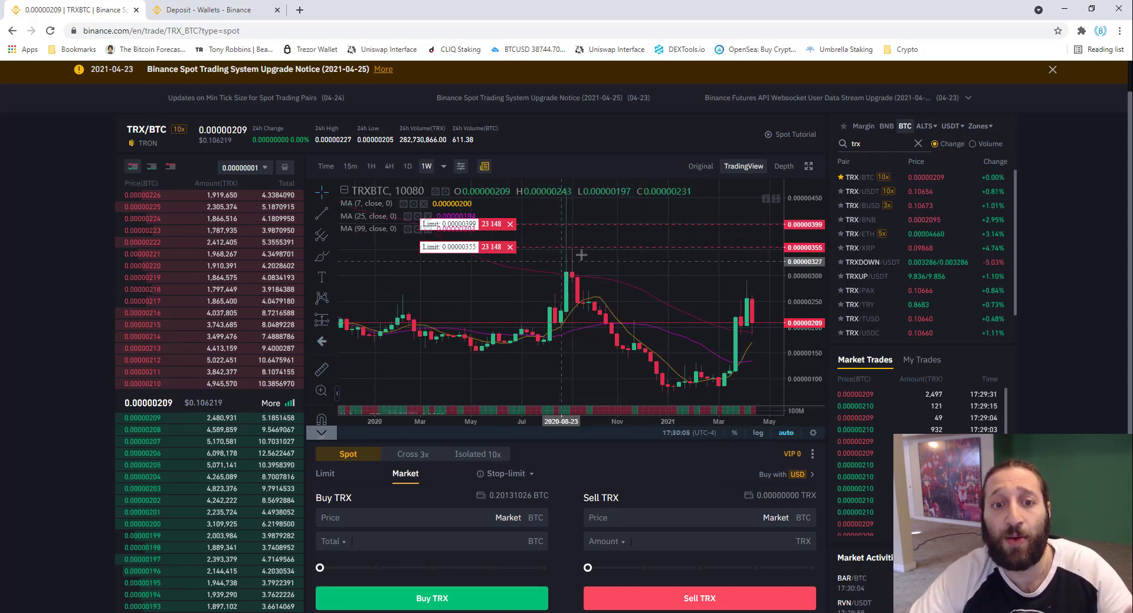
scroll(737, 306, down, 2)
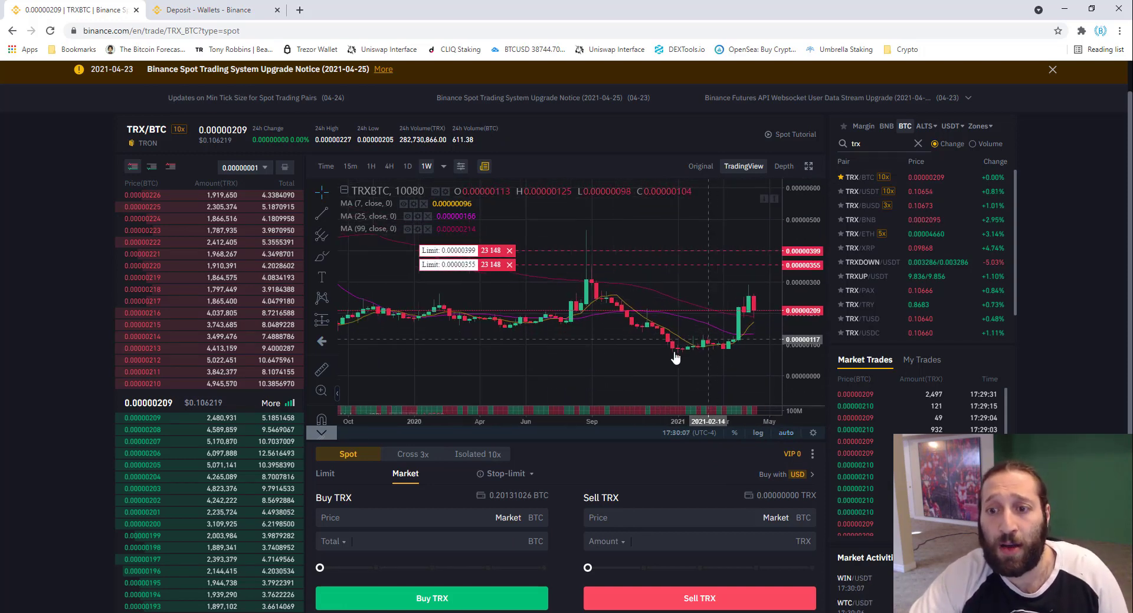
scroll(630, 447, down, 1)
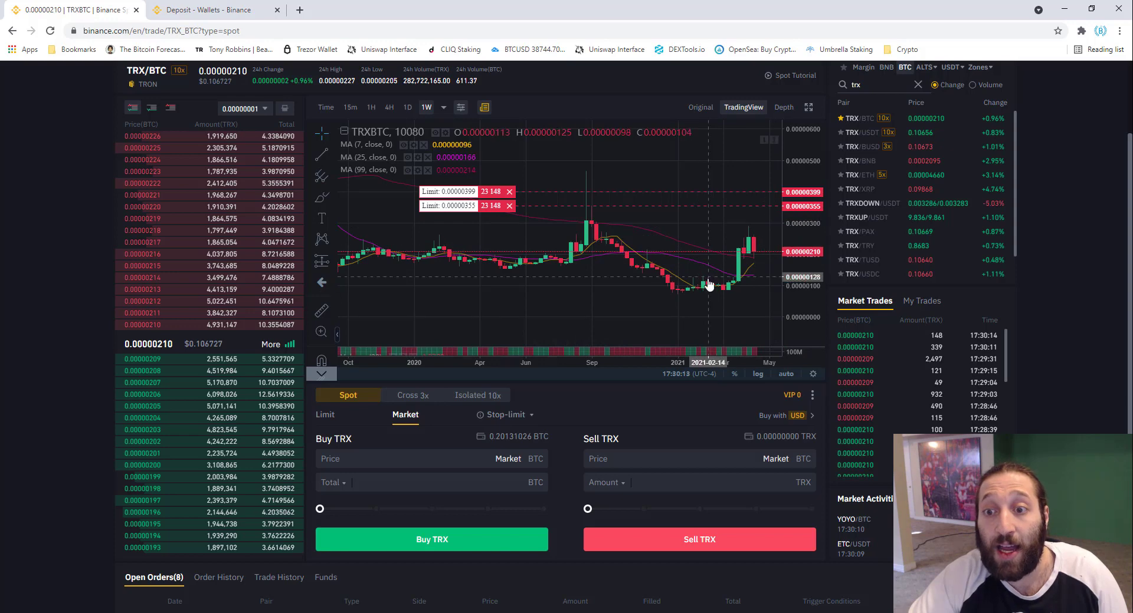
drag(709, 286, 643, 286)
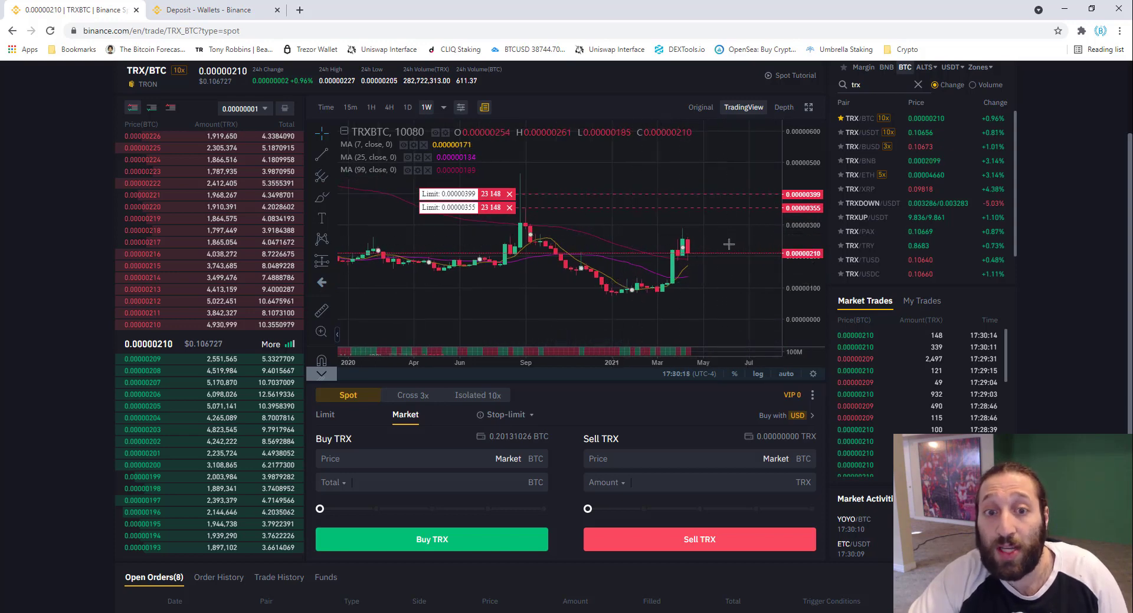
click(509, 208)
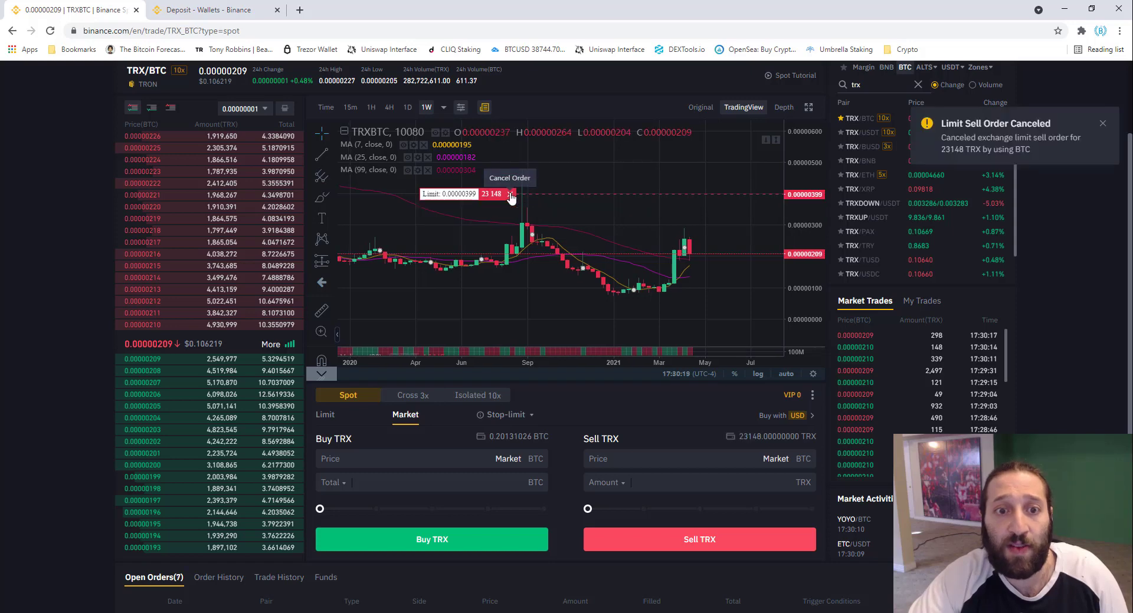
click(509, 195)
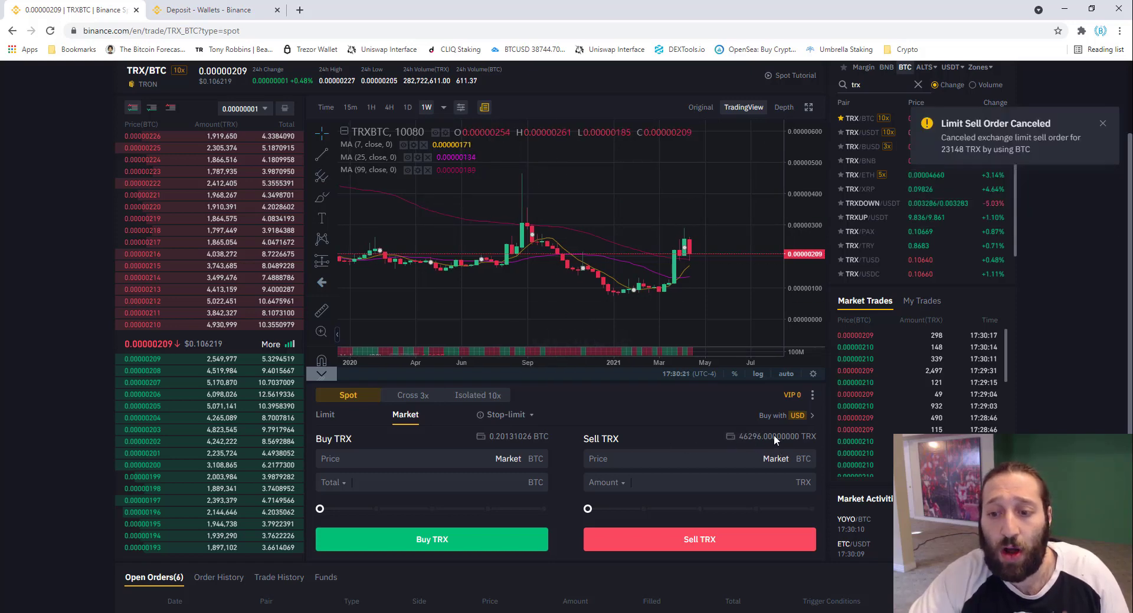
Switch the TRX sell form to a limit order and set the amount to 50% of the balance, 23148 TRX
click(698, 515)
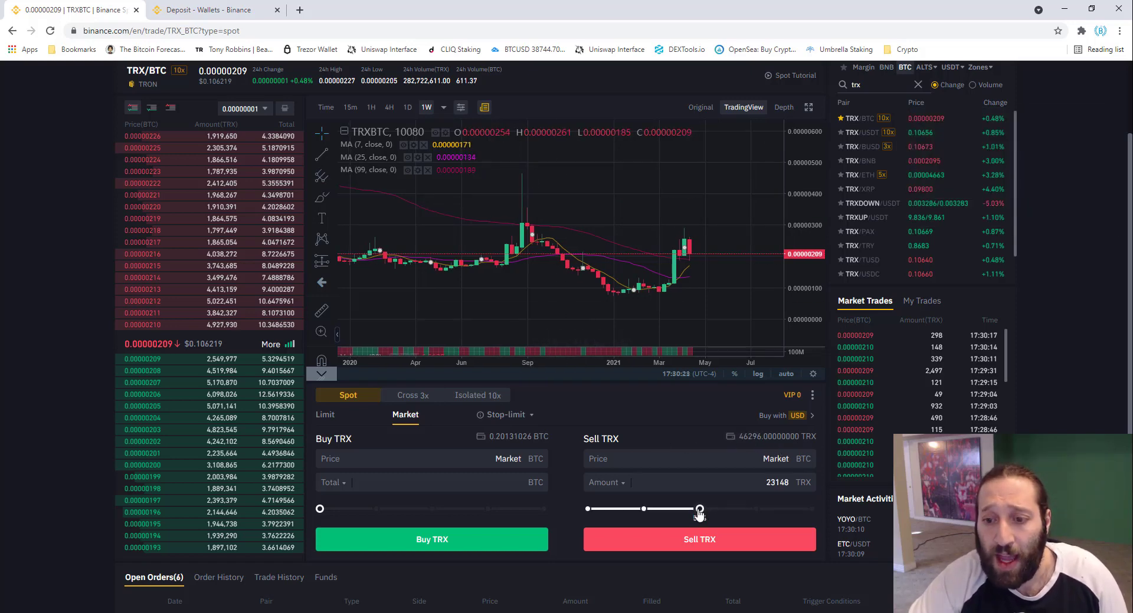
click(325, 414)
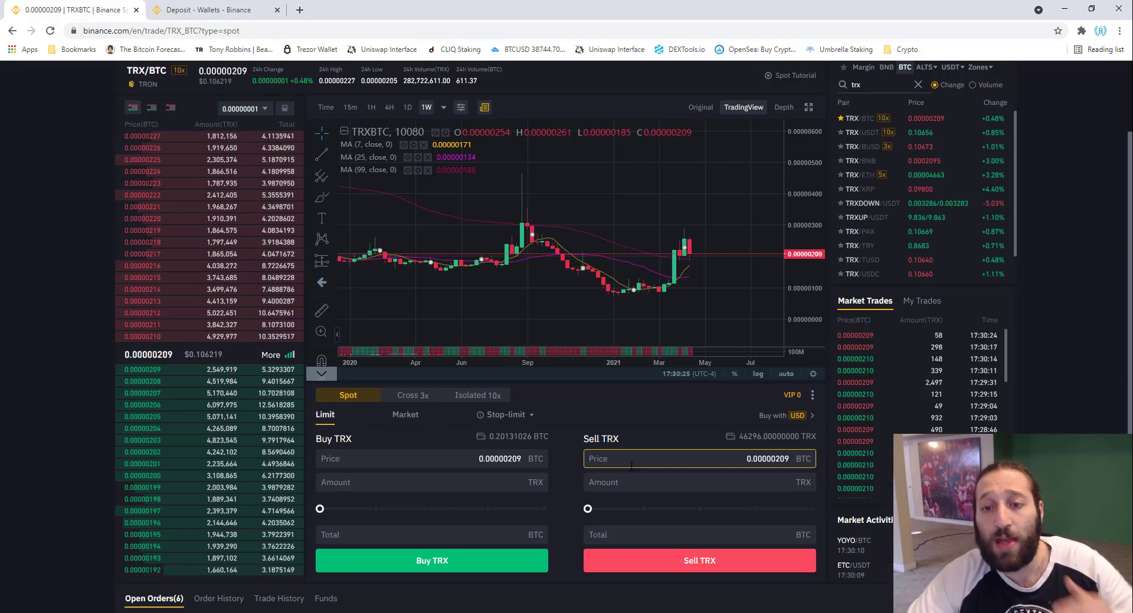
click(721, 481)
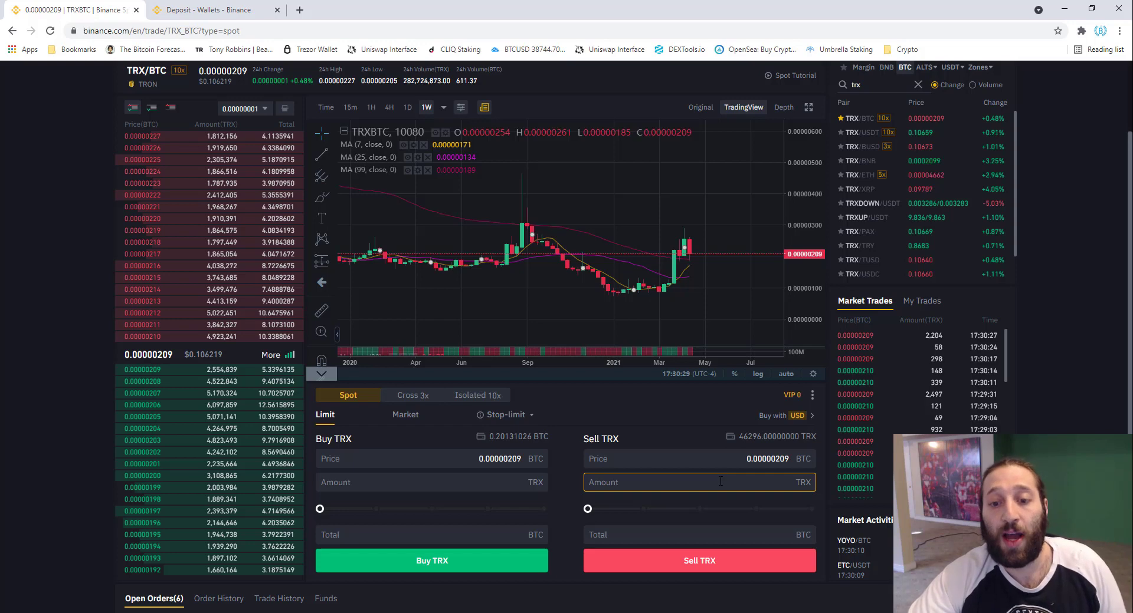
click(700, 511)
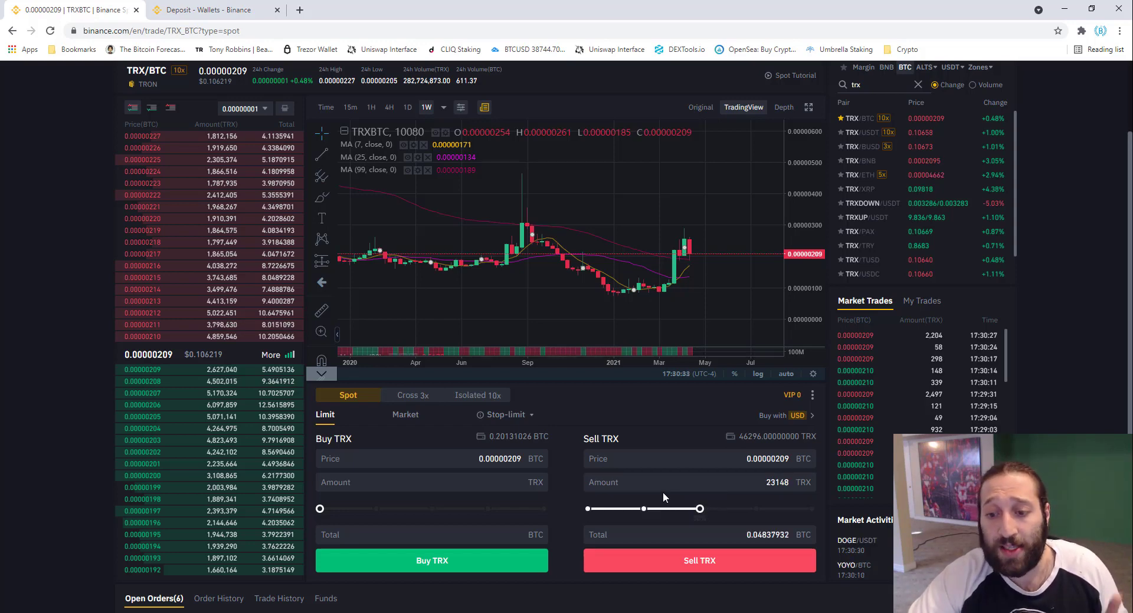
Set the TRX limit sell price to 0.00000375 BTC and submit the sell order
click(755, 465)
drag(777, 461, 831, 464)
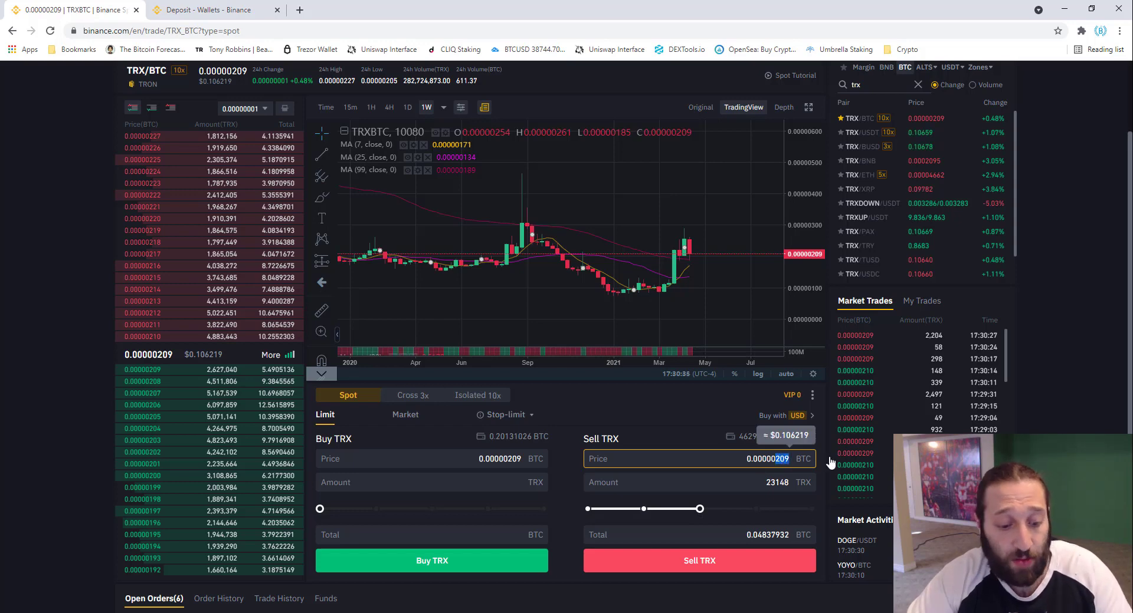
text(36)
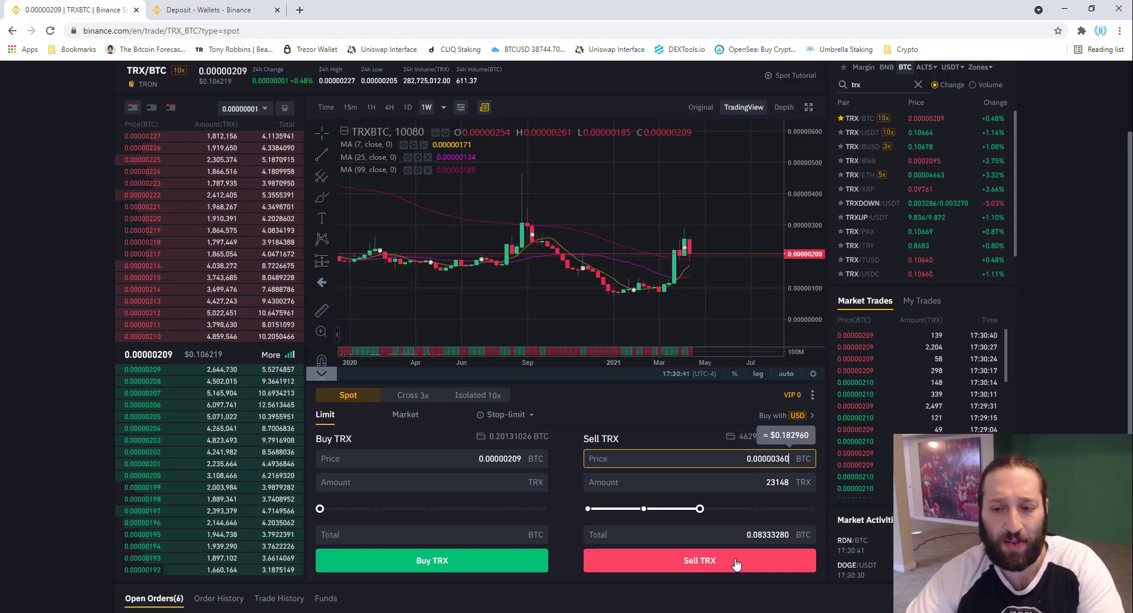
key(BackSpace)
key(BackSpace)
text(75)
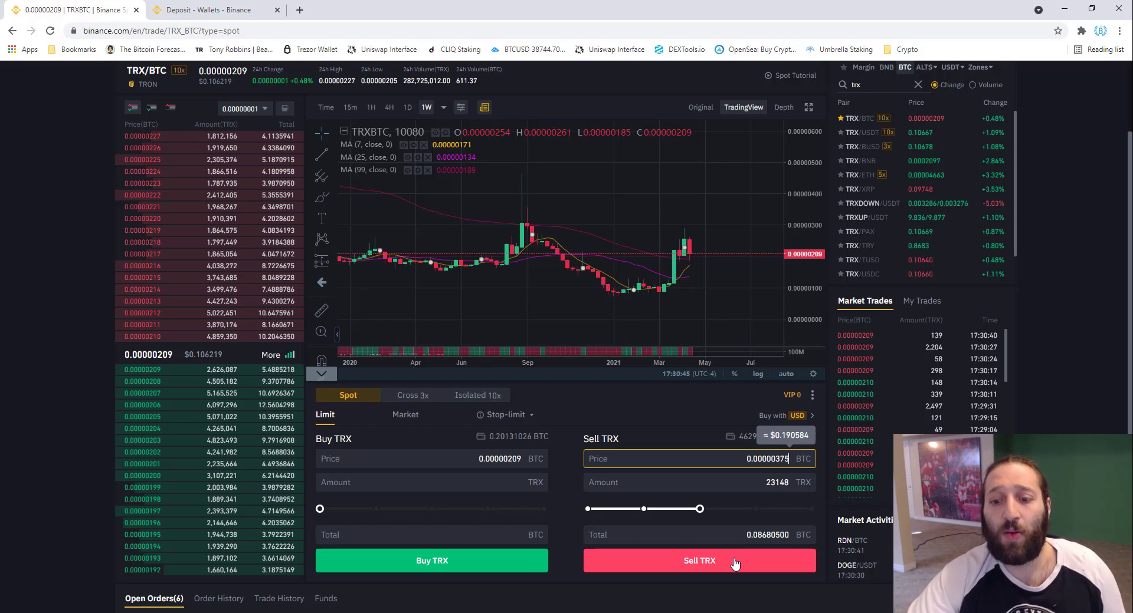
click(735, 564)
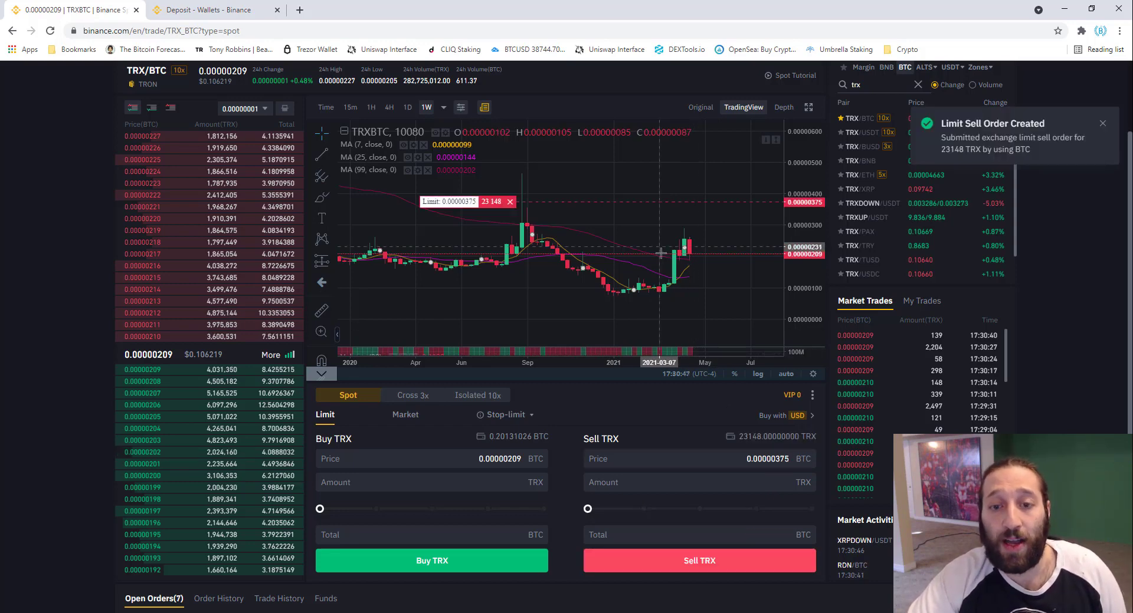
Place a second limit sell order for the entire remaining TRX balance, 23148 TRX, at 0.00000399 BTC
click(812, 508)
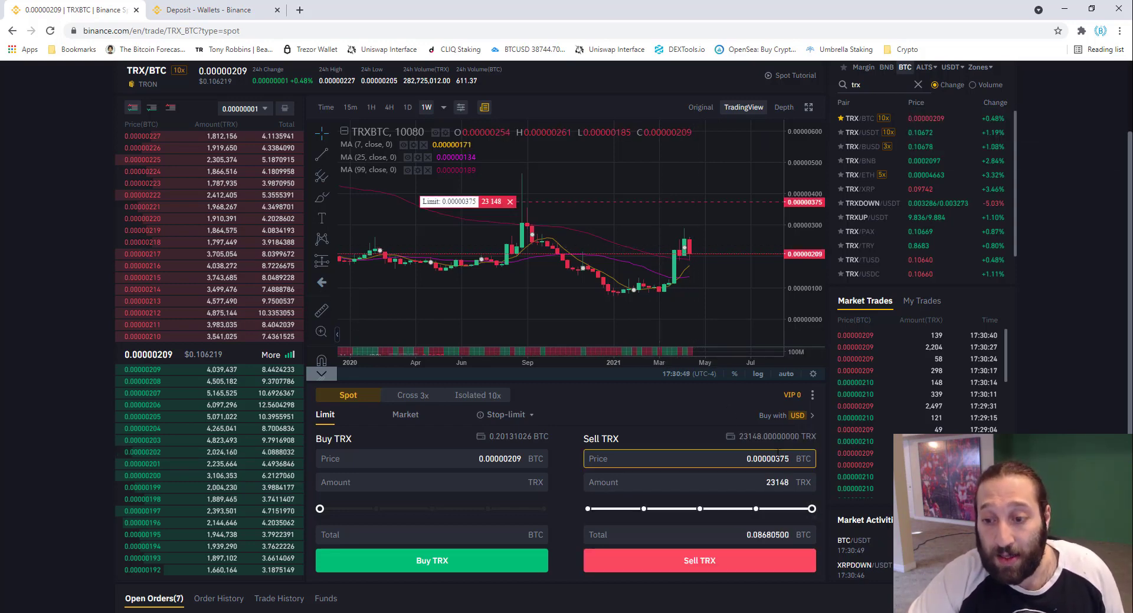
key(BackSpace)
key(BackSpace)
text(99)
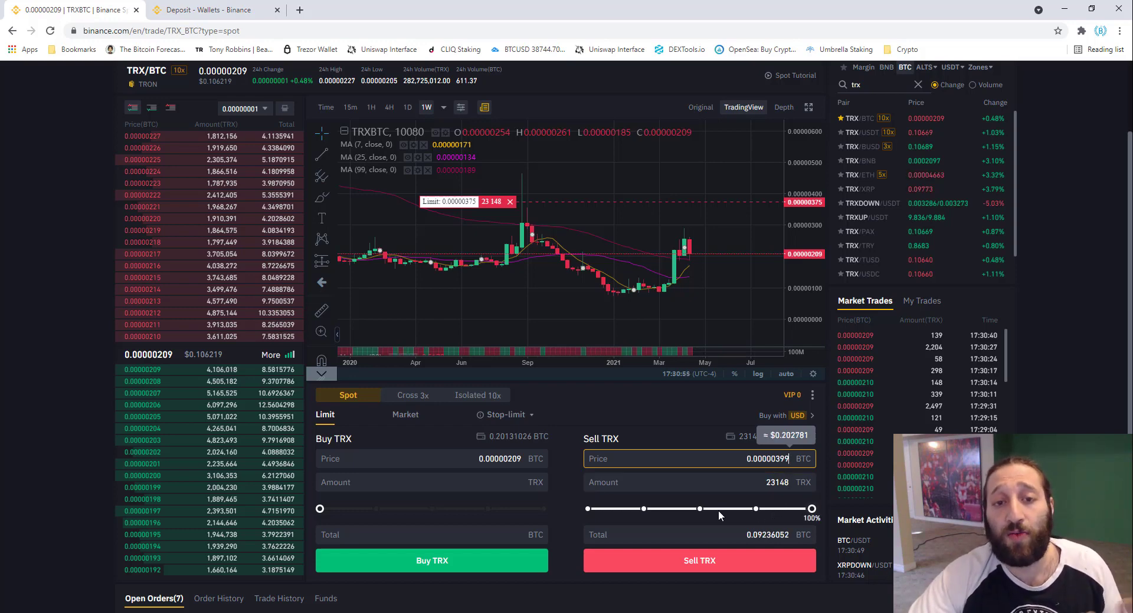
click(699, 563)
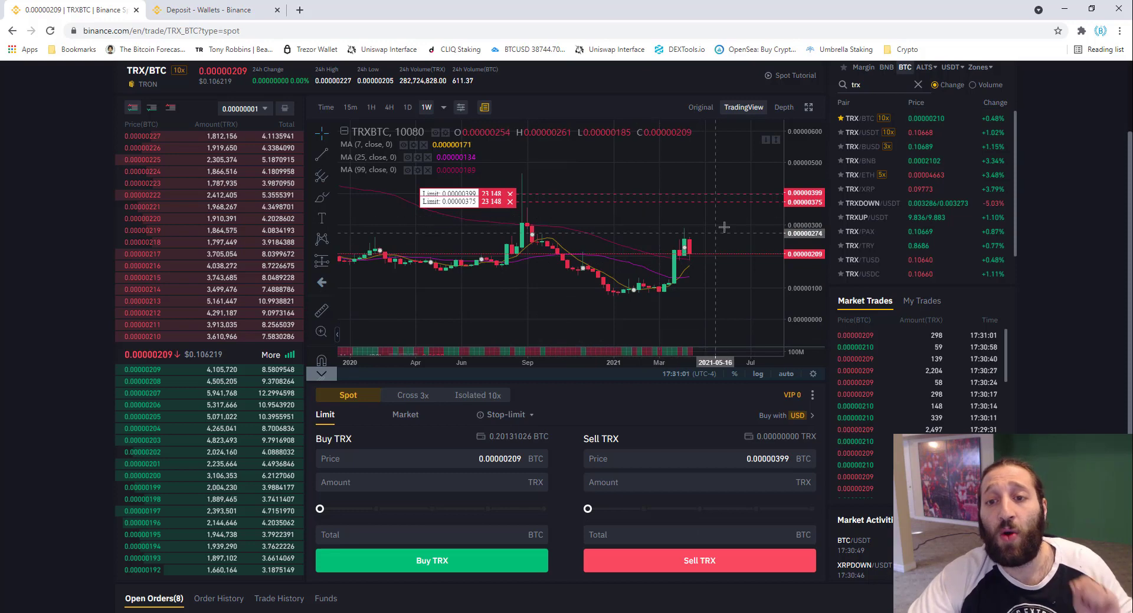
Clear the pair search, list the USDT market pairs and open BTC/USDT
scroll(714, 366, up, 2)
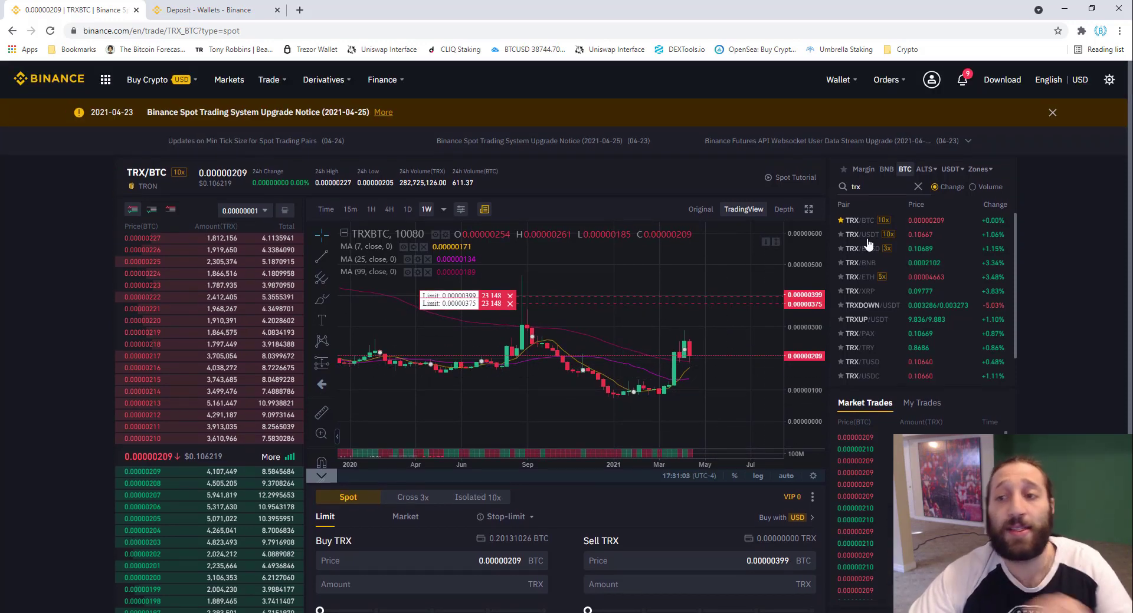
click(918, 187)
click(950, 169)
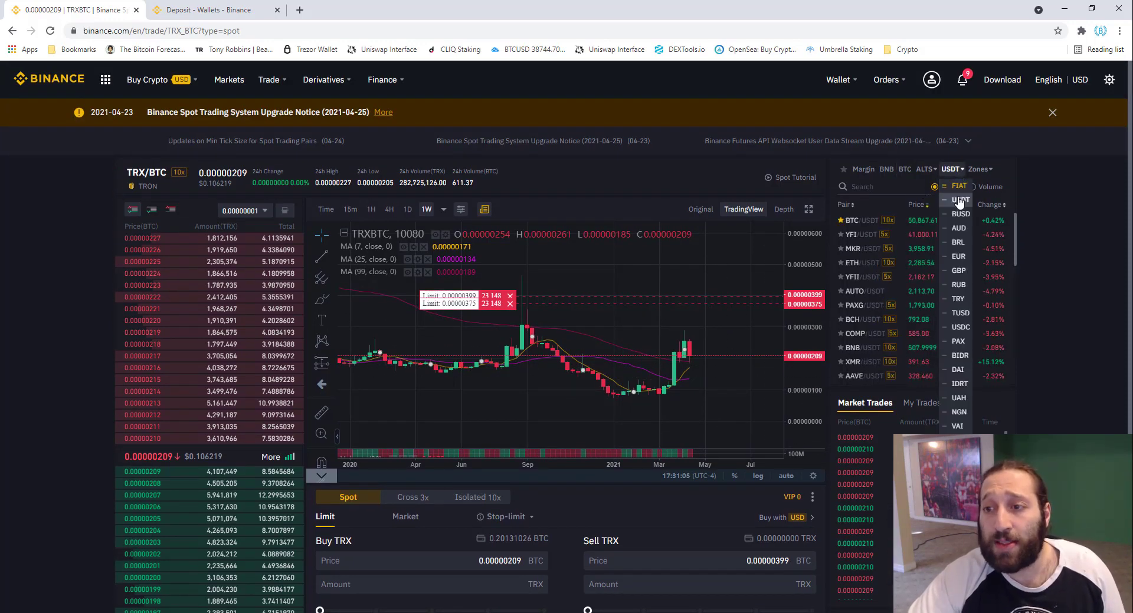
click(862, 220)
Place a limit sell order for 100% of the available BTC, 0.199297 BTC, at 100000 USDT
scroll(607, 457, down, 2)
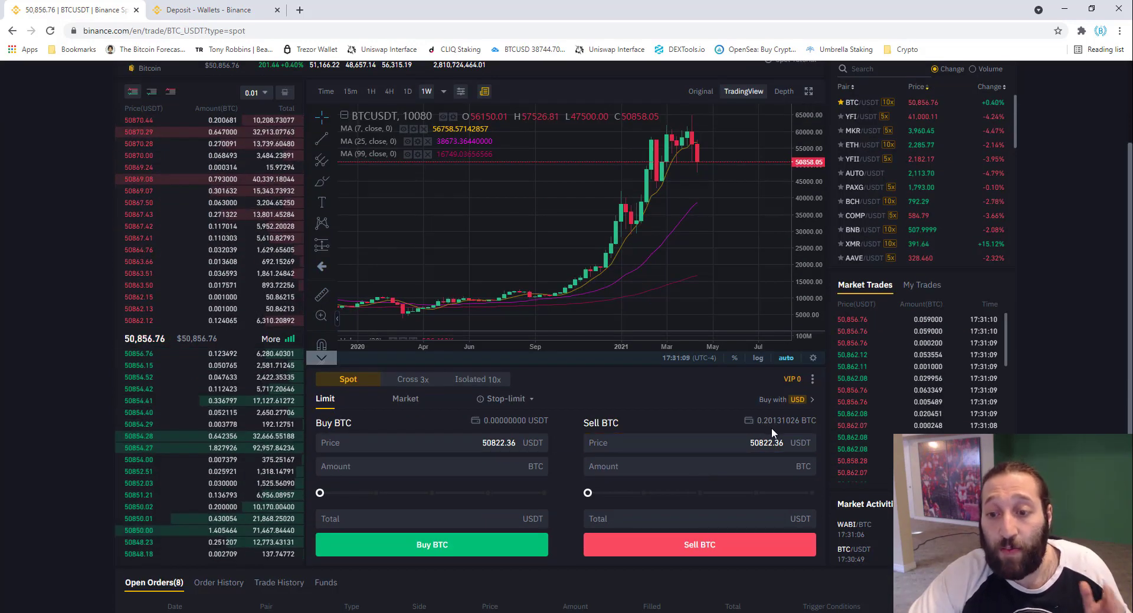
scroll(791, 499, up, 2)
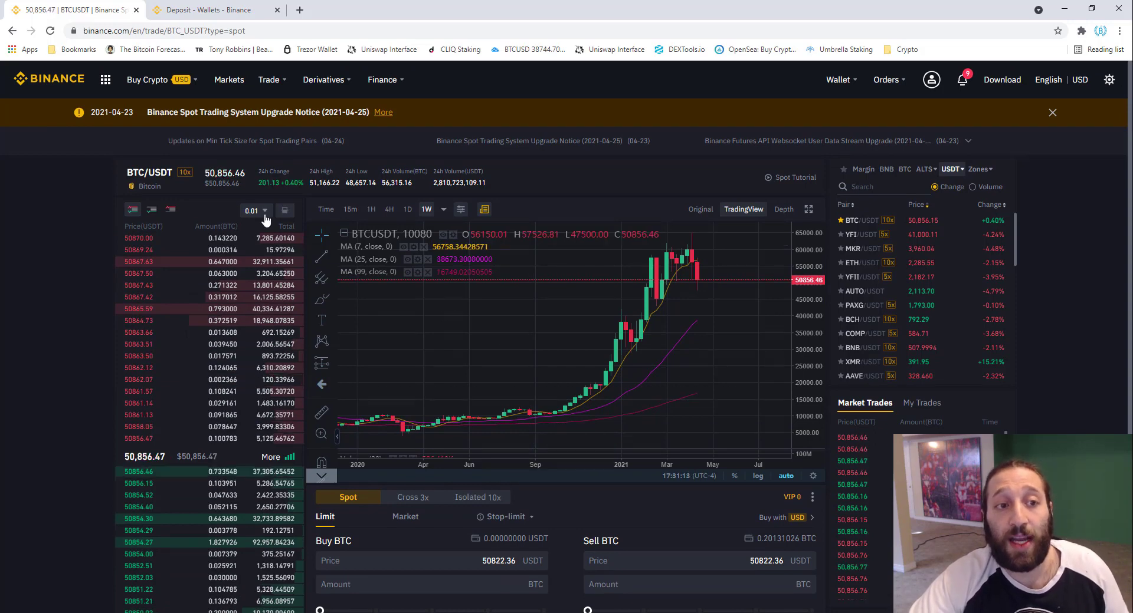
scroll(734, 507, down, 2)
scroll(734, 507, down, 2)
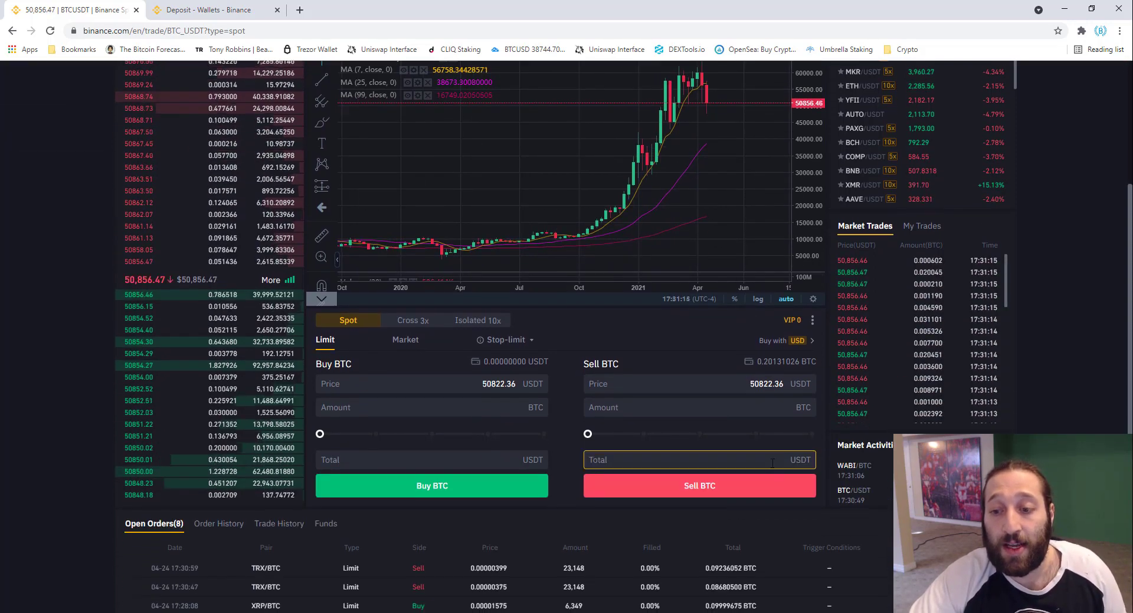
click(809, 434)
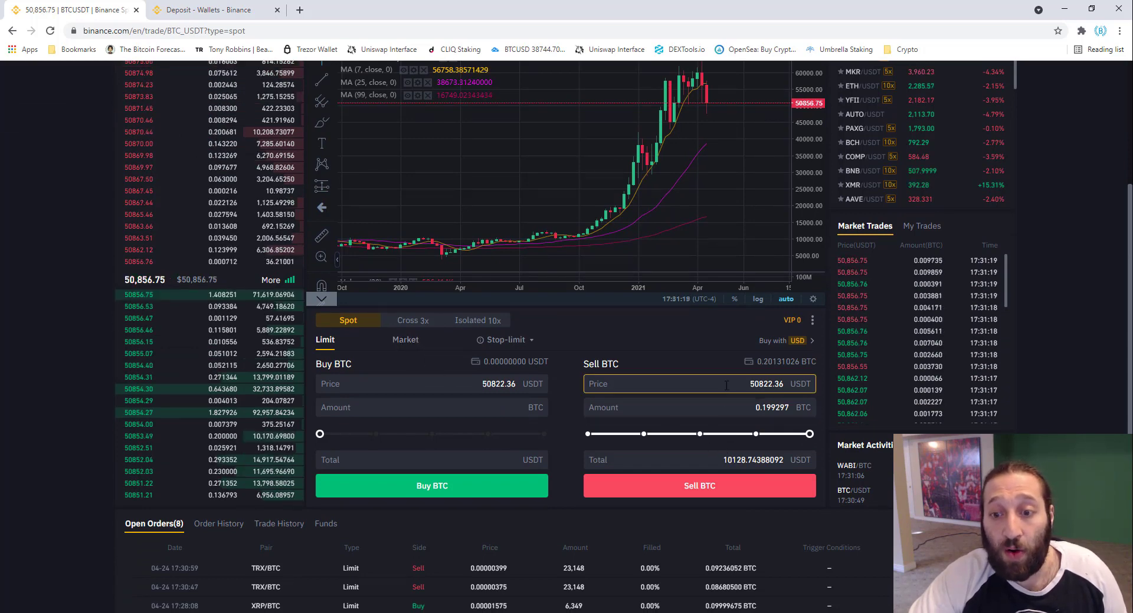
double_click(766, 384)
text(100000)
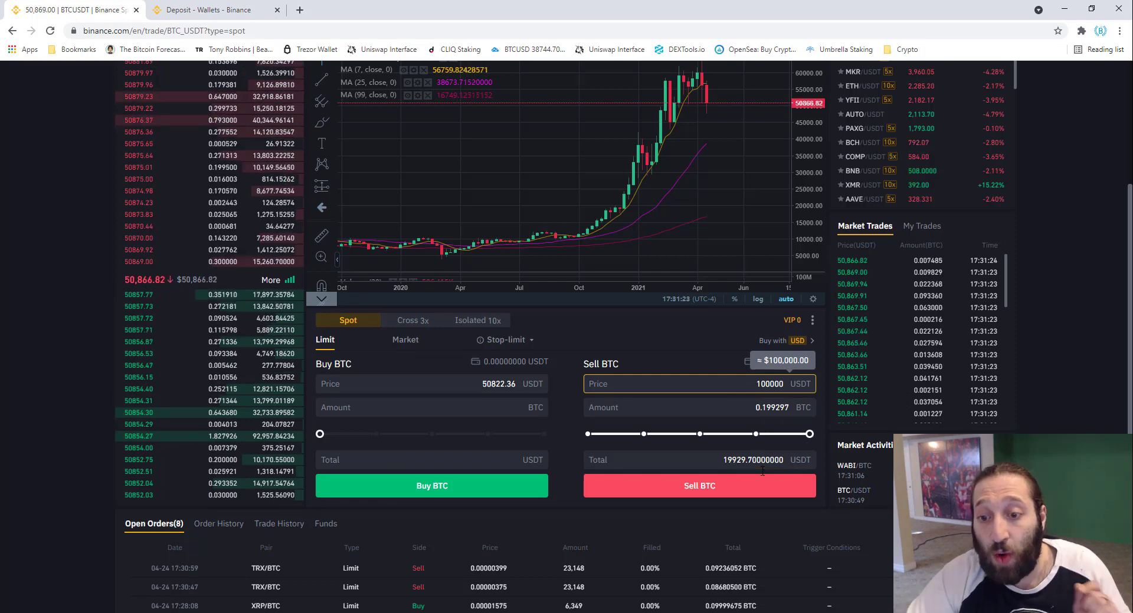
scroll(545, 354, up, 1)
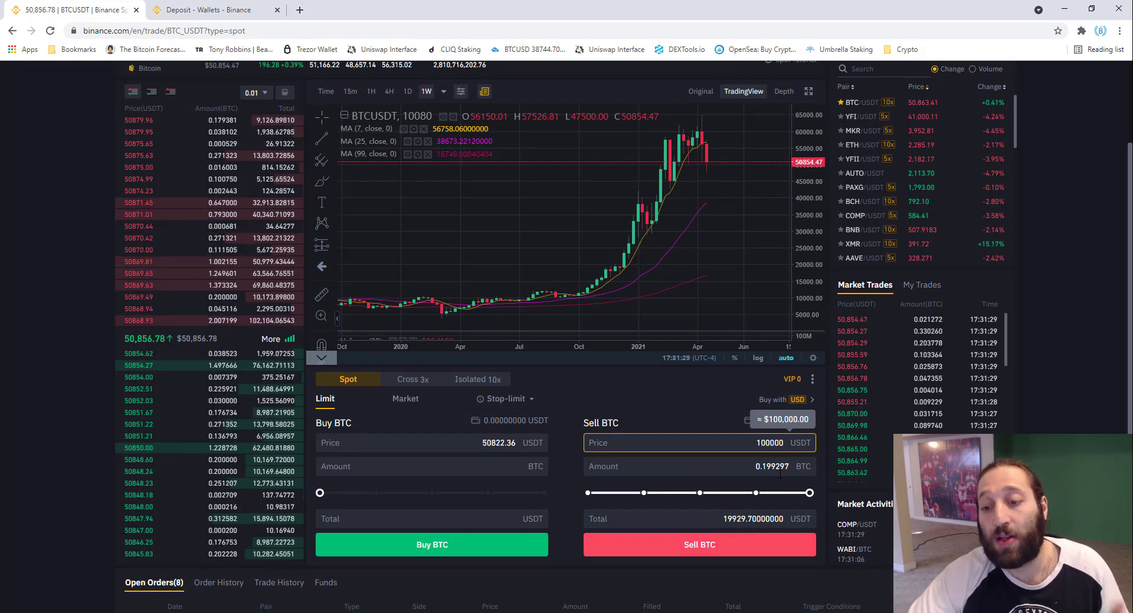
click(744, 544)
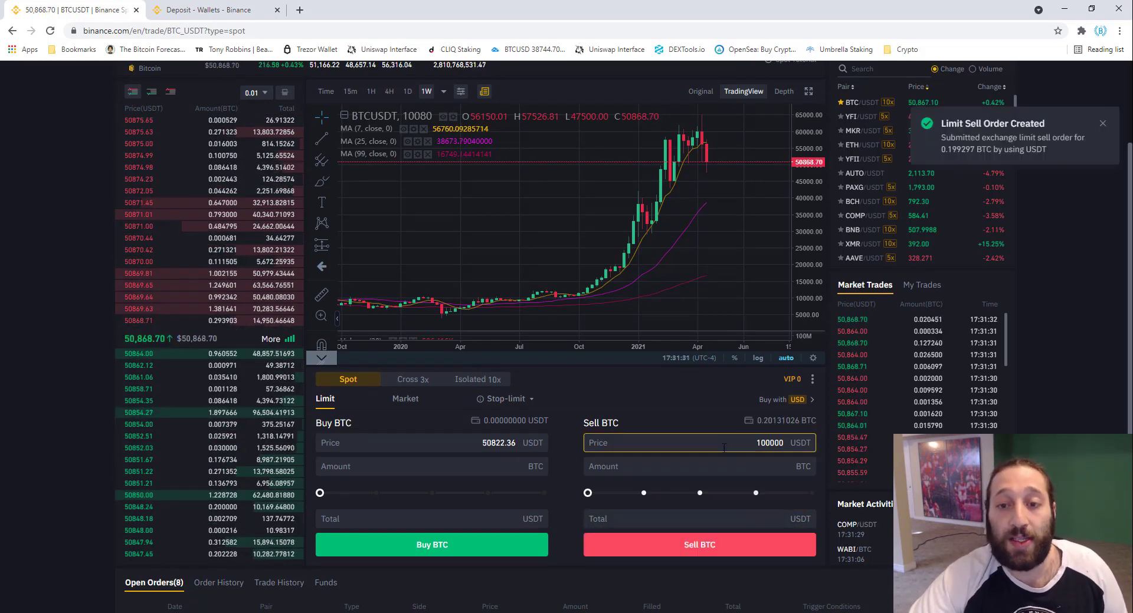
Rescale and shift the BTC/USDT weekly chart to examine the 100000 USDT sell order line against the current price
drag(796, 155, 799, 236)
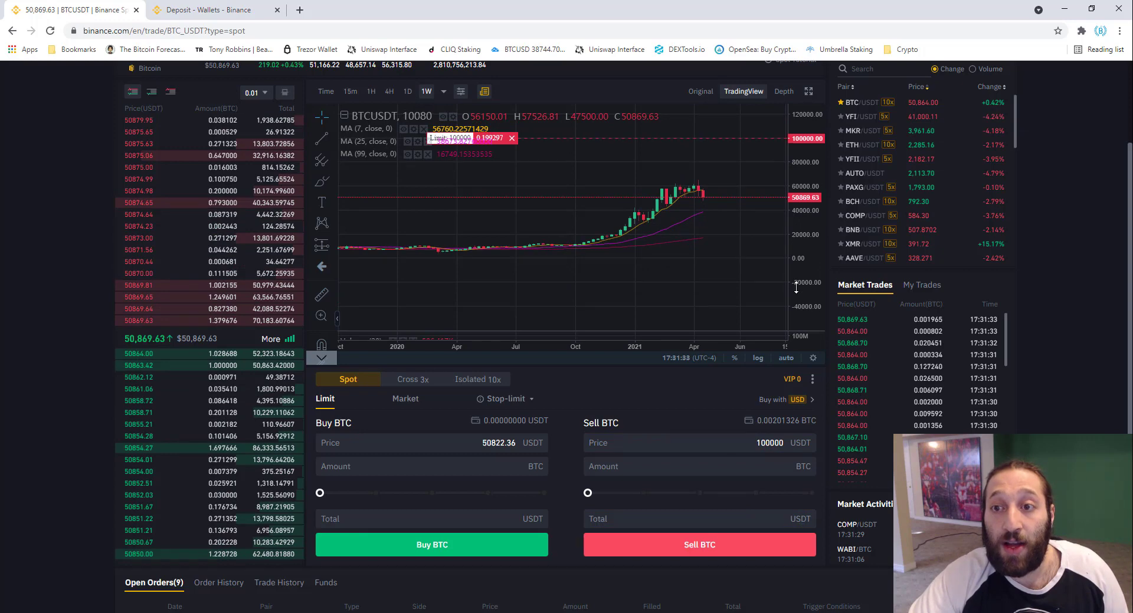
scroll(678, 189, down, 3)
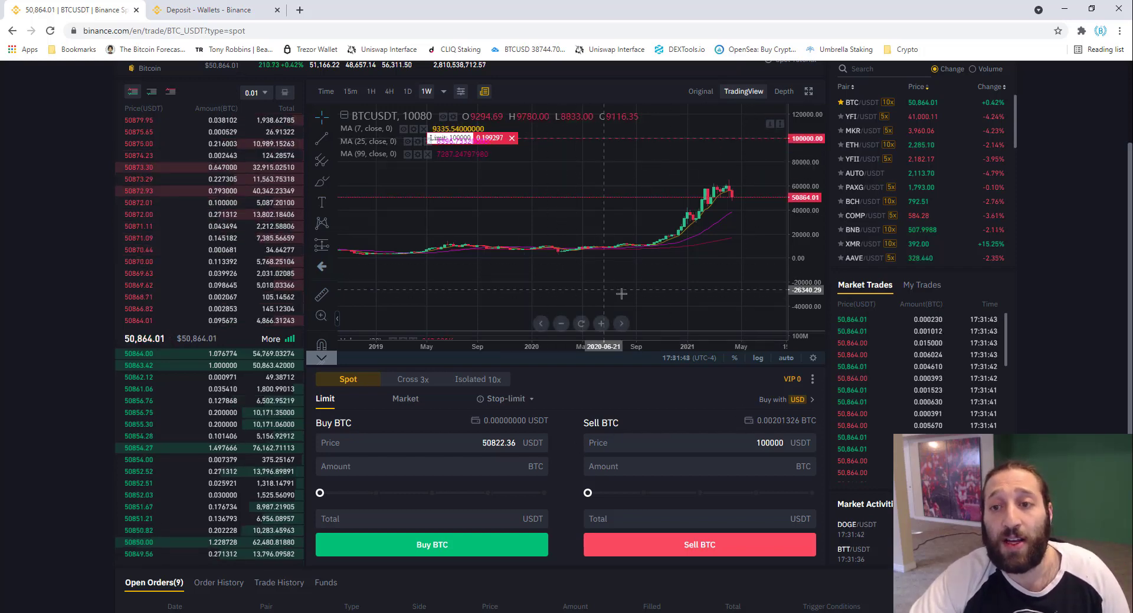
scroll(619, 283, up, 2)
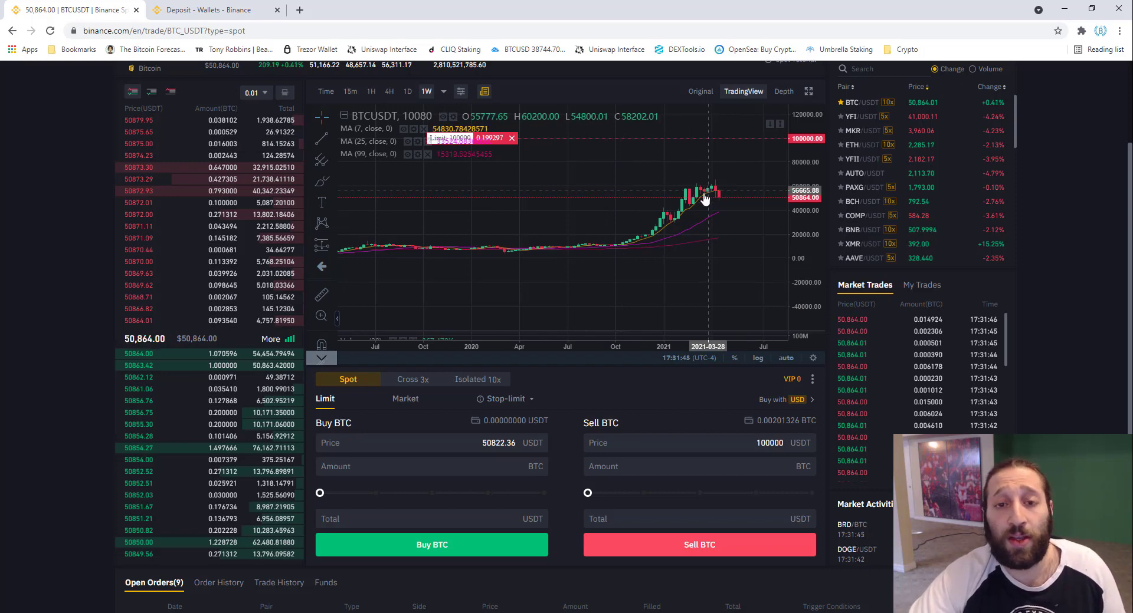
drag(710, 194, 666, 266)
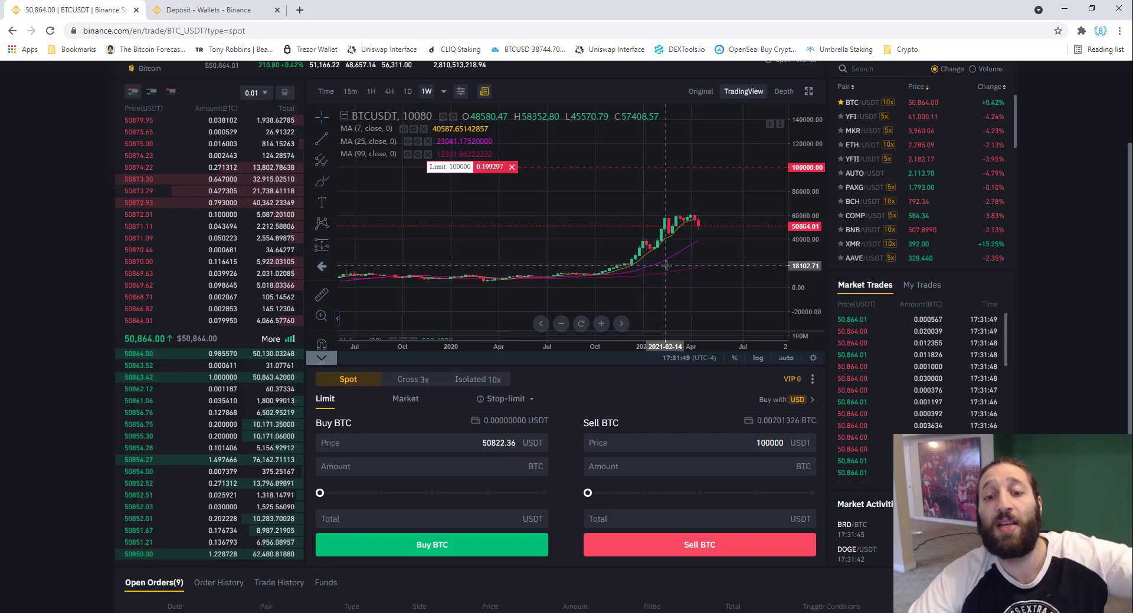
List the favorite trading pairs and open LTC/BTC
scroll(829, 217, up, 1)
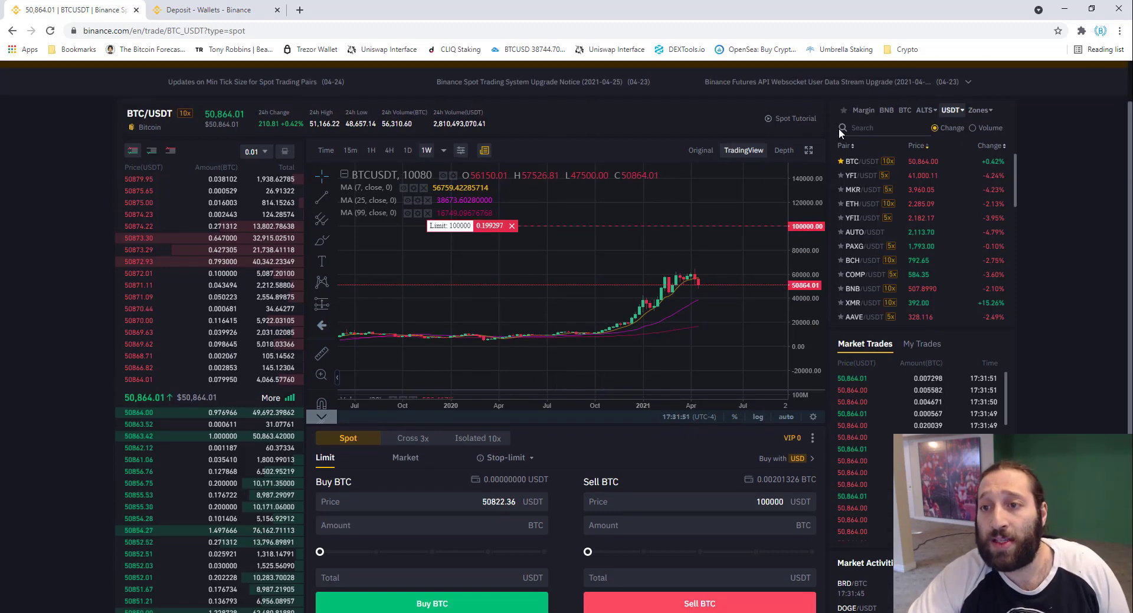
click(843, 111)
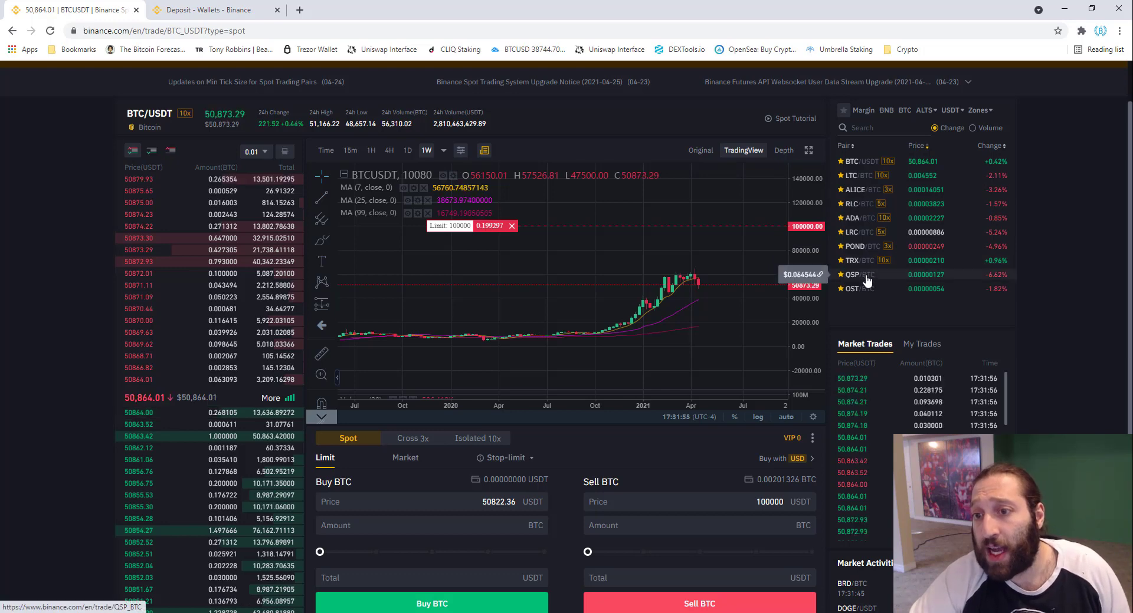
click(859, 176)
Mark a horizontal level at about 0.003236 on the LTC/BTC weekly chart, near the recent low
scroll(594, 465, down, 2)
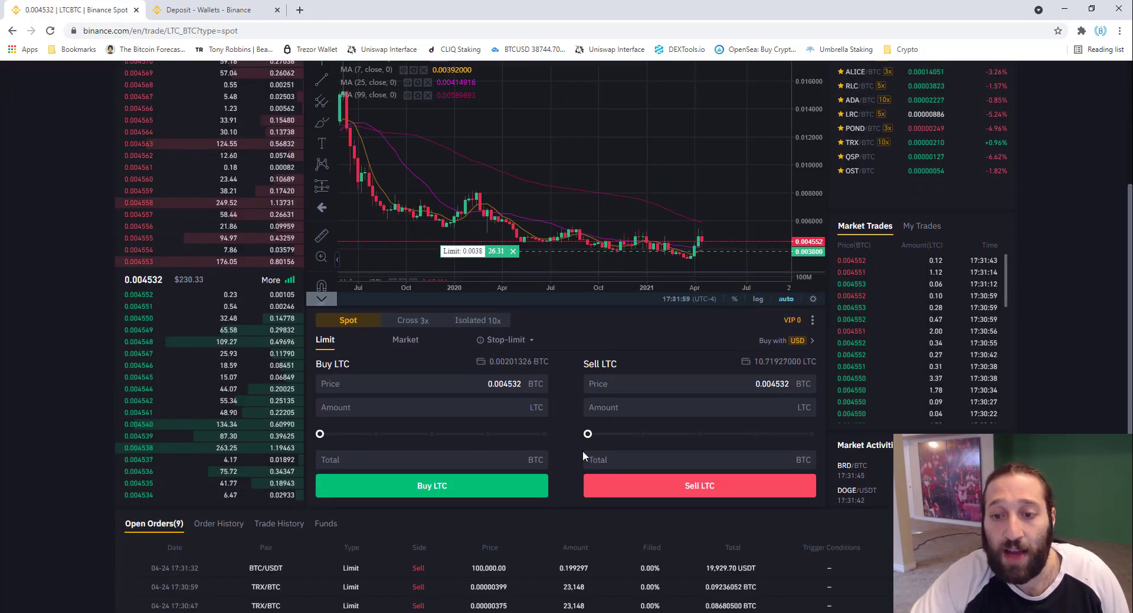
scroll(597, 362, up, 2)
scroll(707, 354, up, 3)
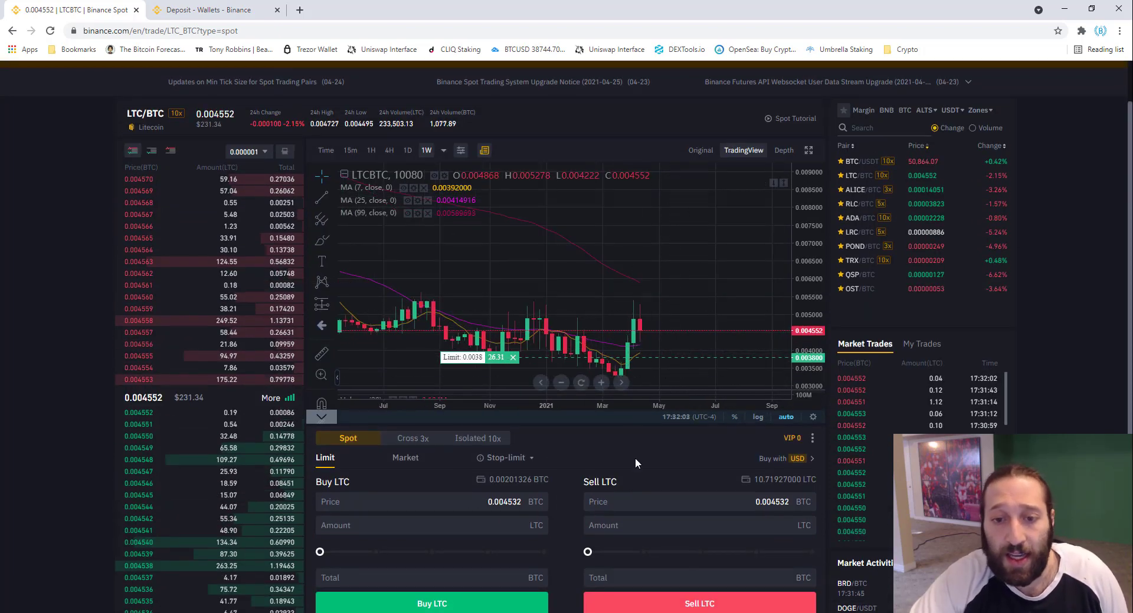
scroll(555, 452, down, 2)
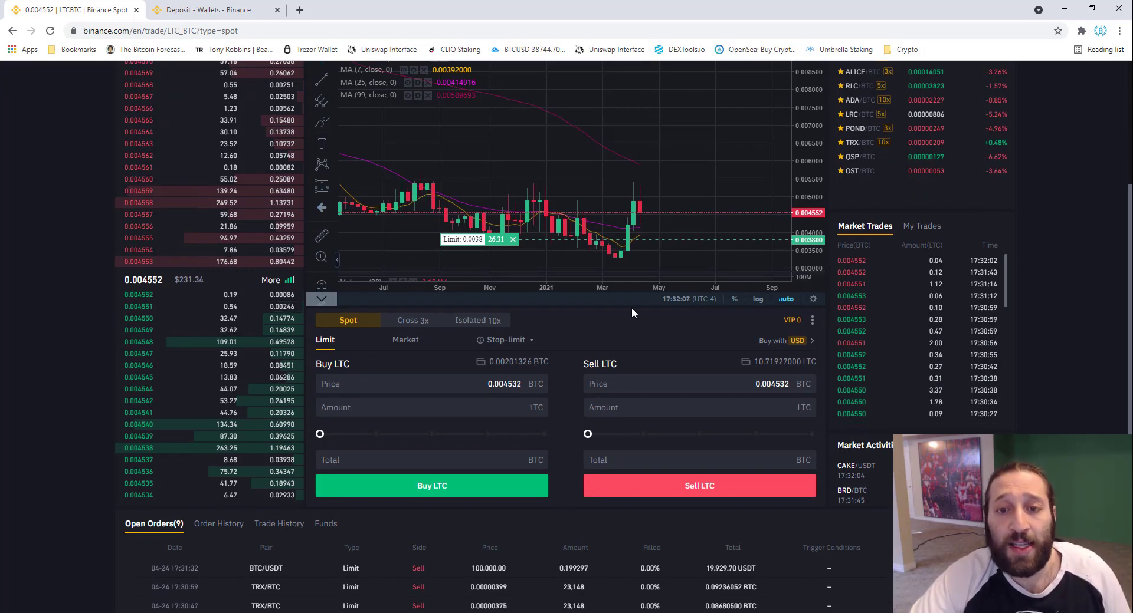
drag(804, 188, 805, 208)
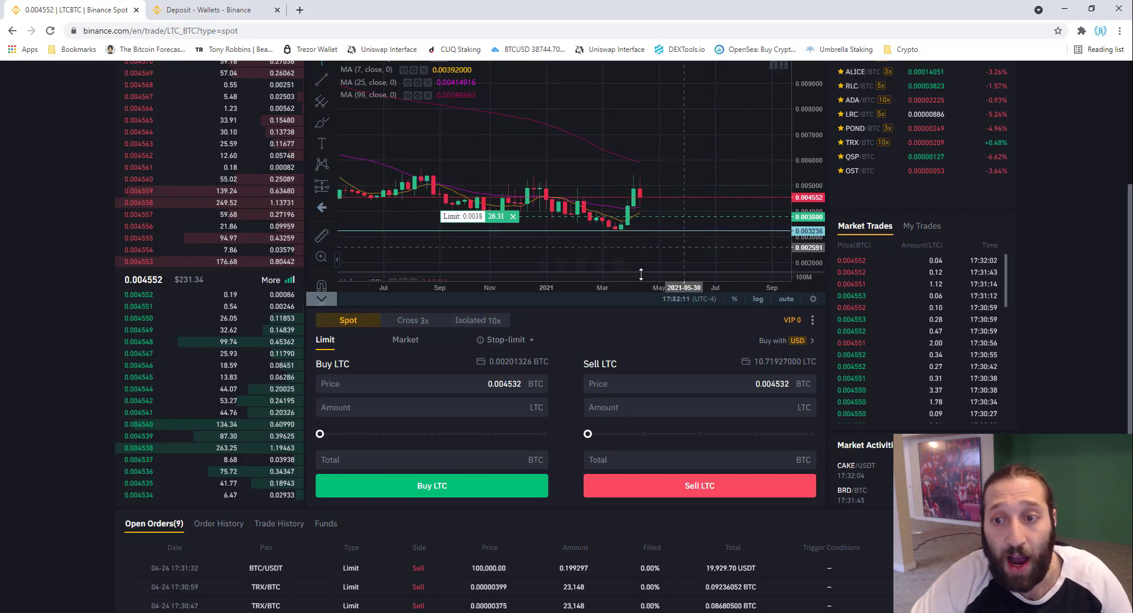
Switch the LTC/BTC order form to Stop-limit and set the sell amount to 100% of the available LTC, 10.71 LTC
click(601, 387)
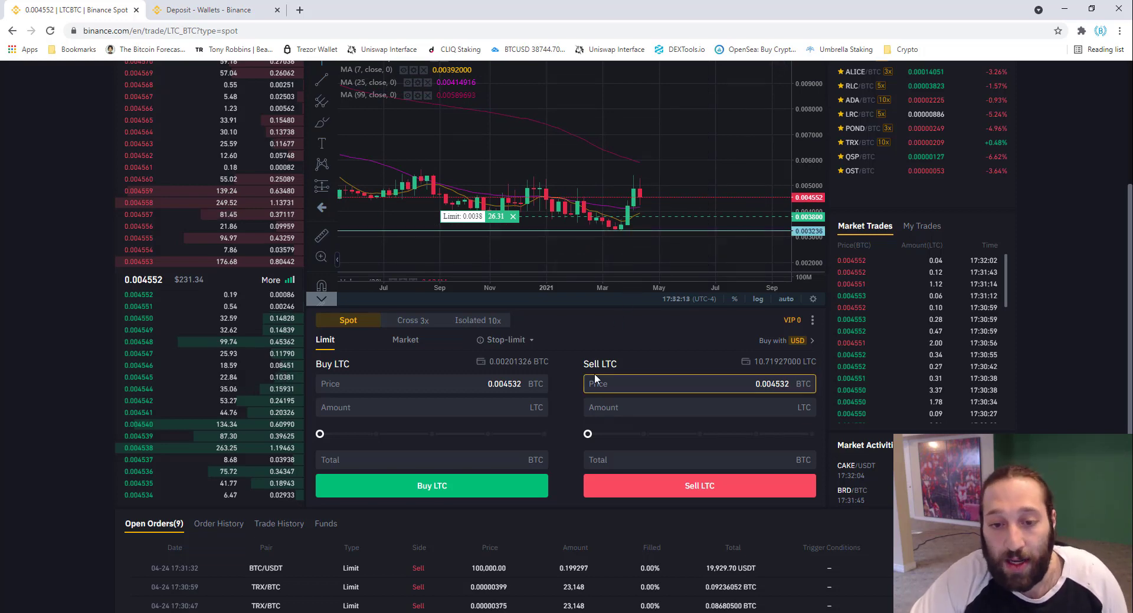
click(502, 340)
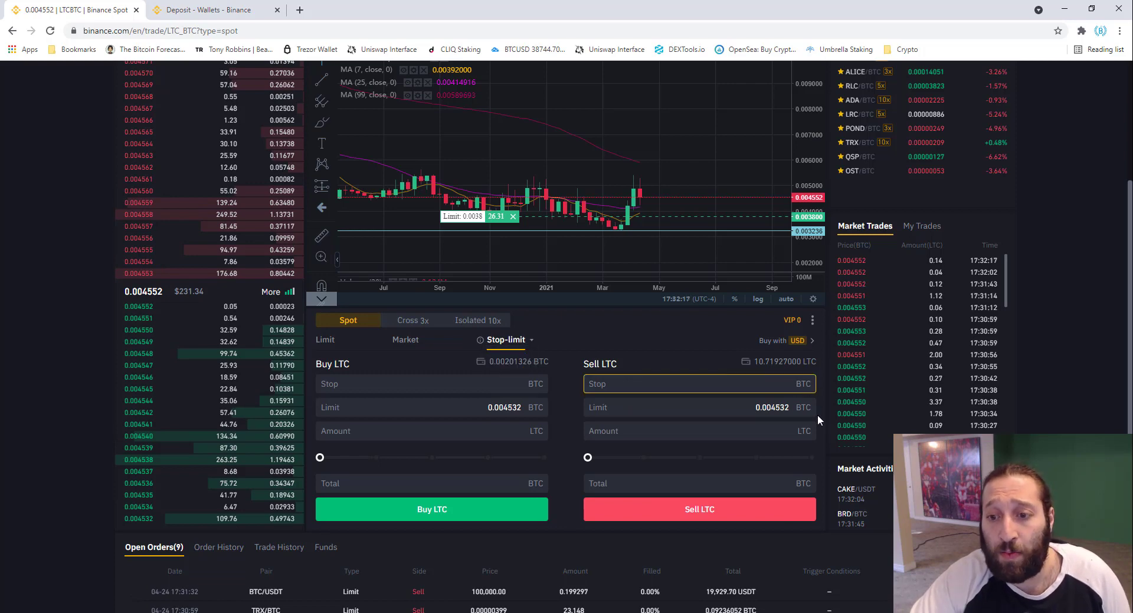
click(812, 458)
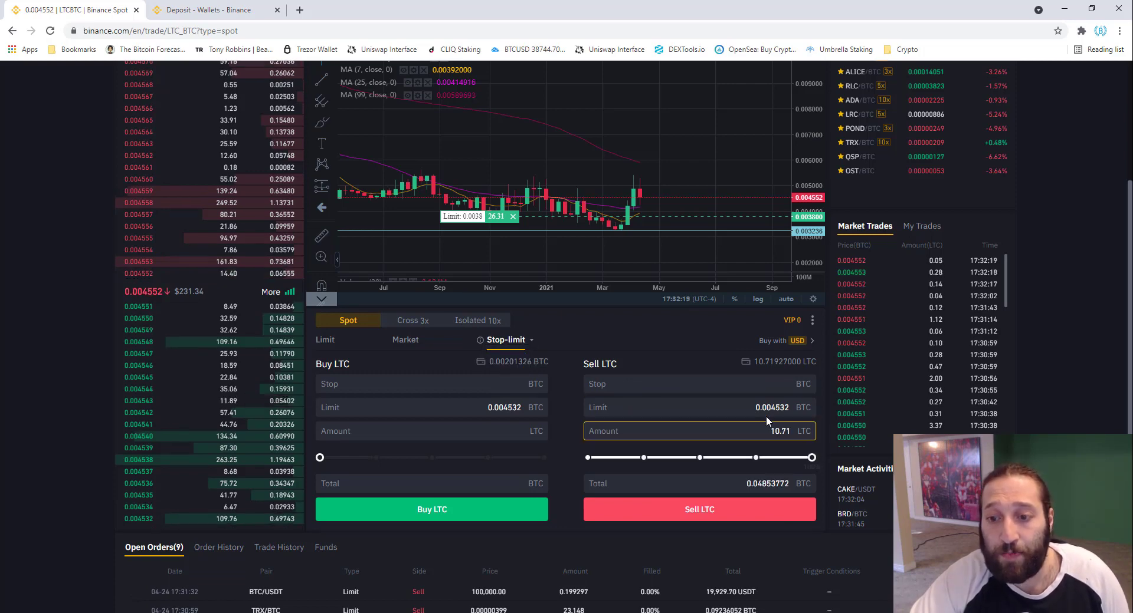
scroll(708, 422, up, 1)
scroll(661, 422, down, 1)
Set the stop price of the LTC sell order to 0.003236 BTC, matching the horizontal level on the chart
click(645, 388)
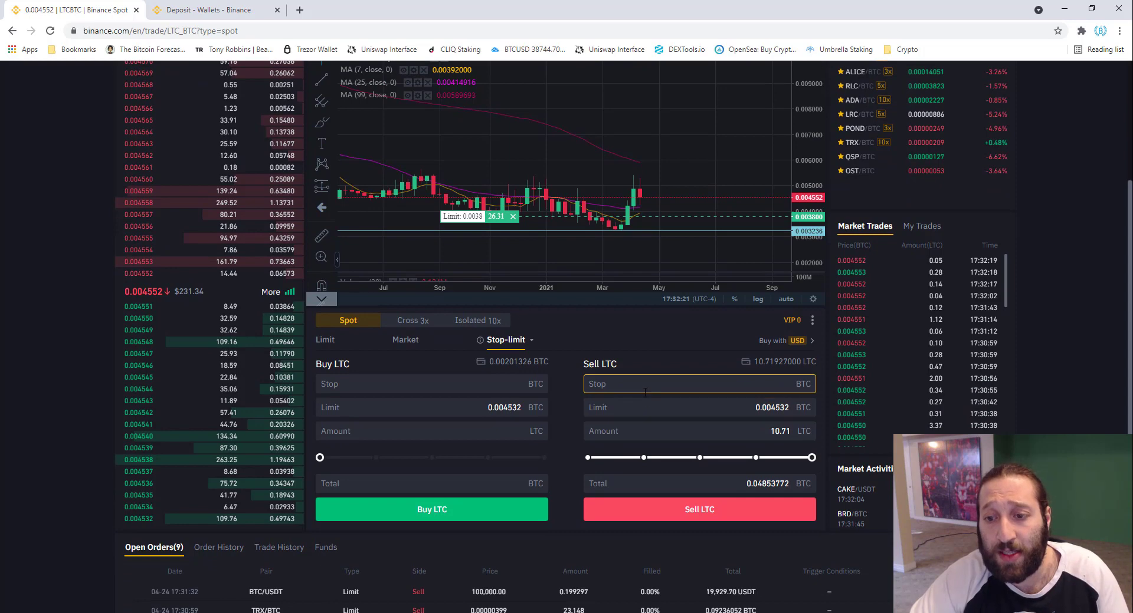
click(651, 413)
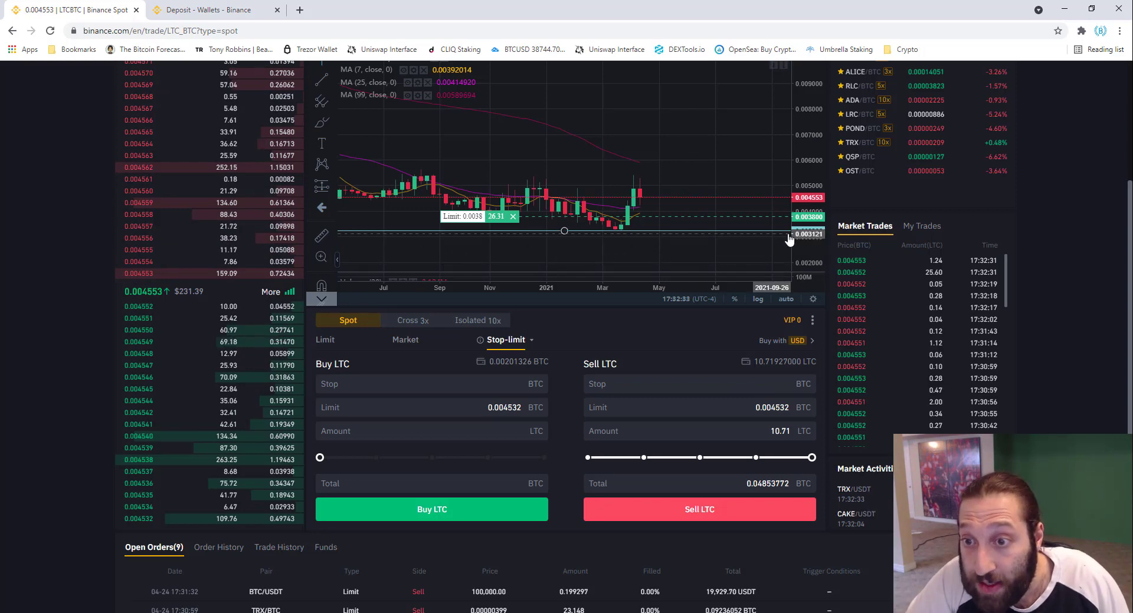
click(754, 382)
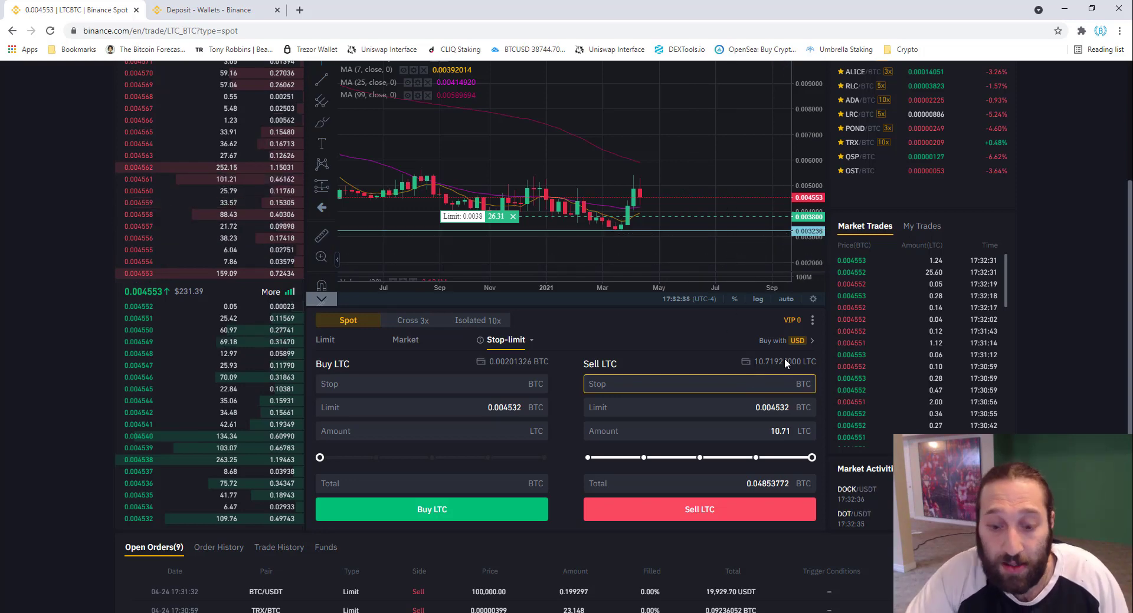
text(0.)
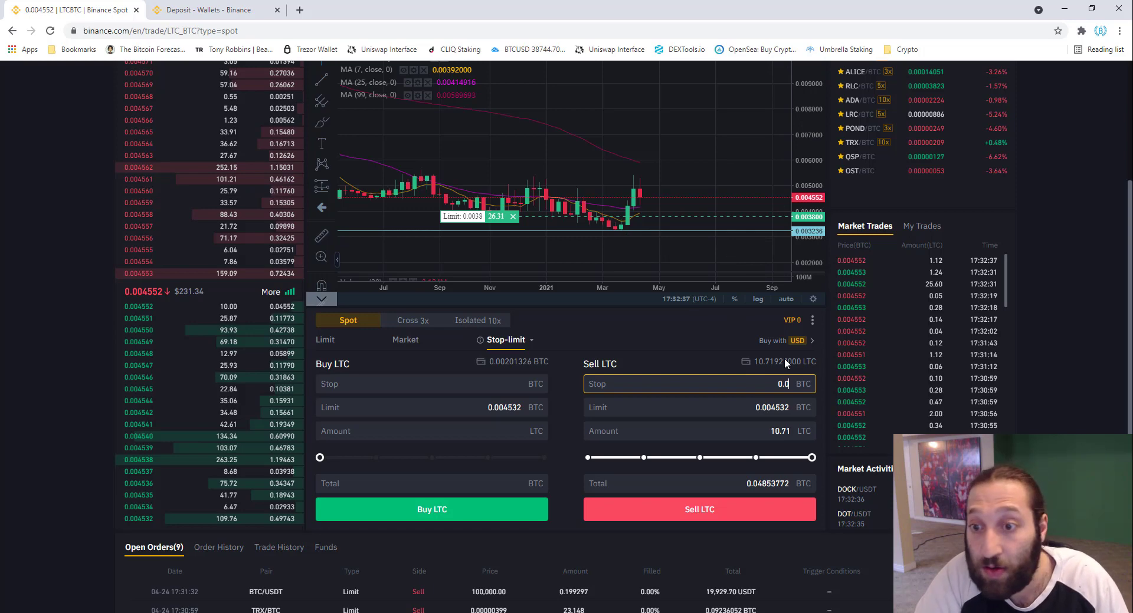
text(0032)
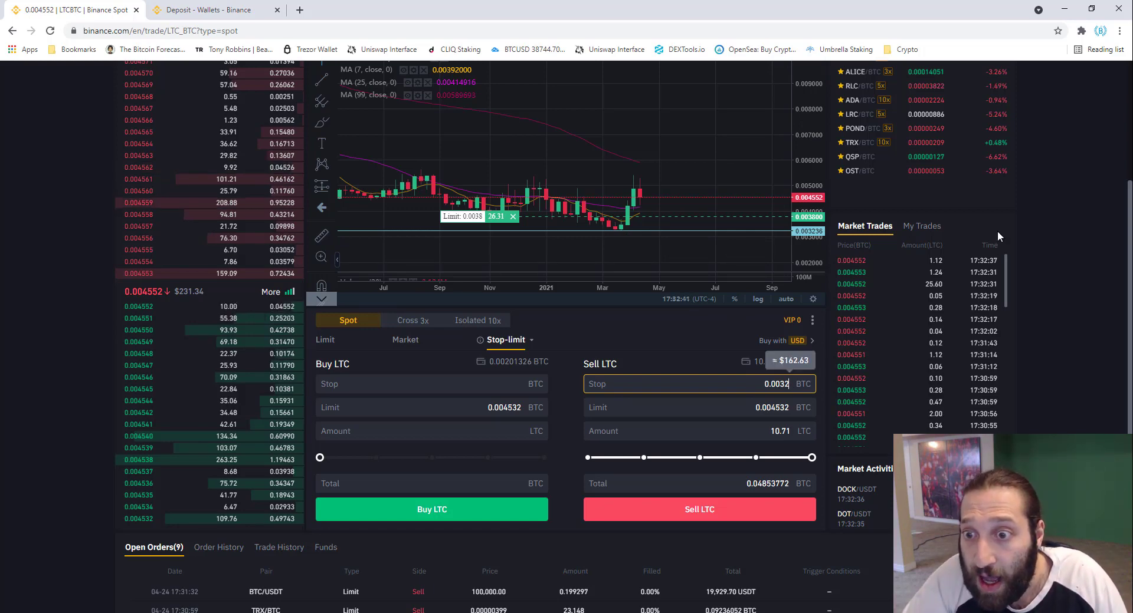
text(3)
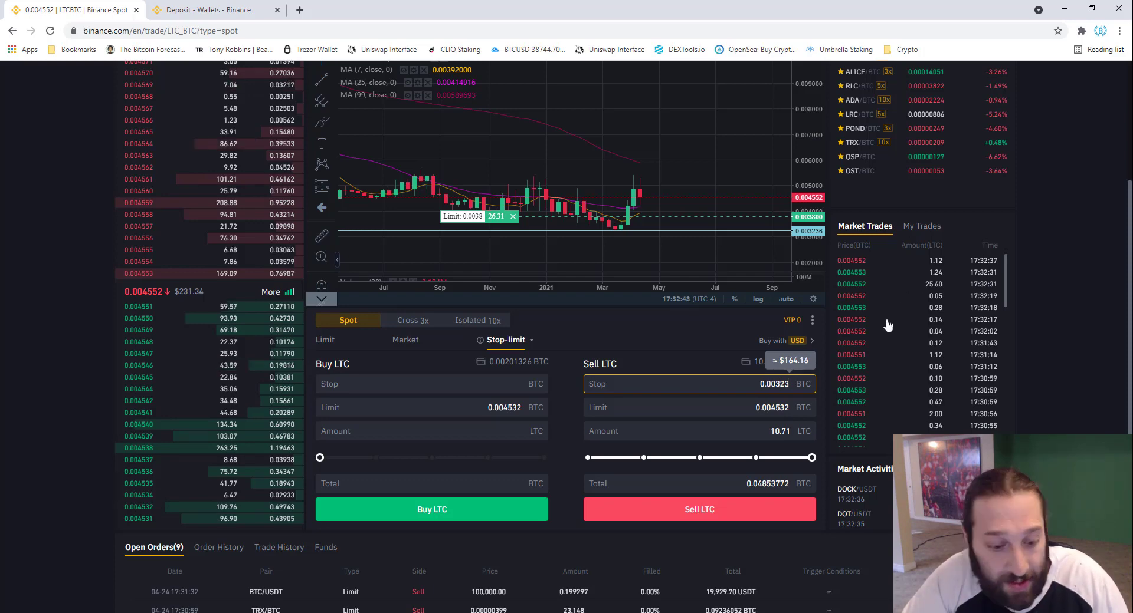
text(6)
Set the limit price of the LTC sell order to 0.003236 BTC, the same as its stop price
click(777, 410)
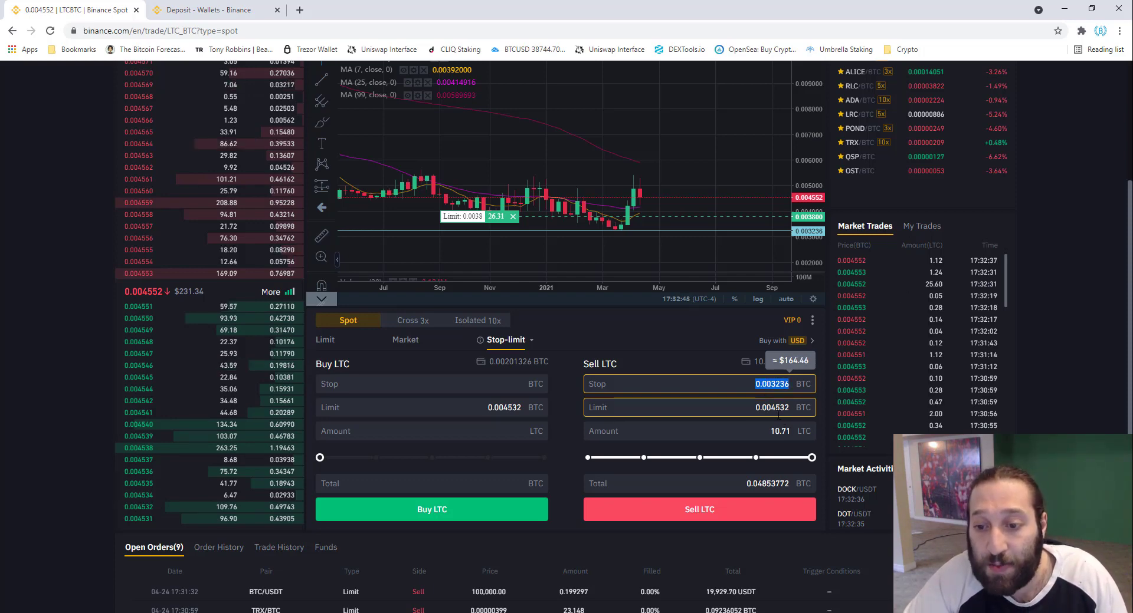
double_click(743, 409)
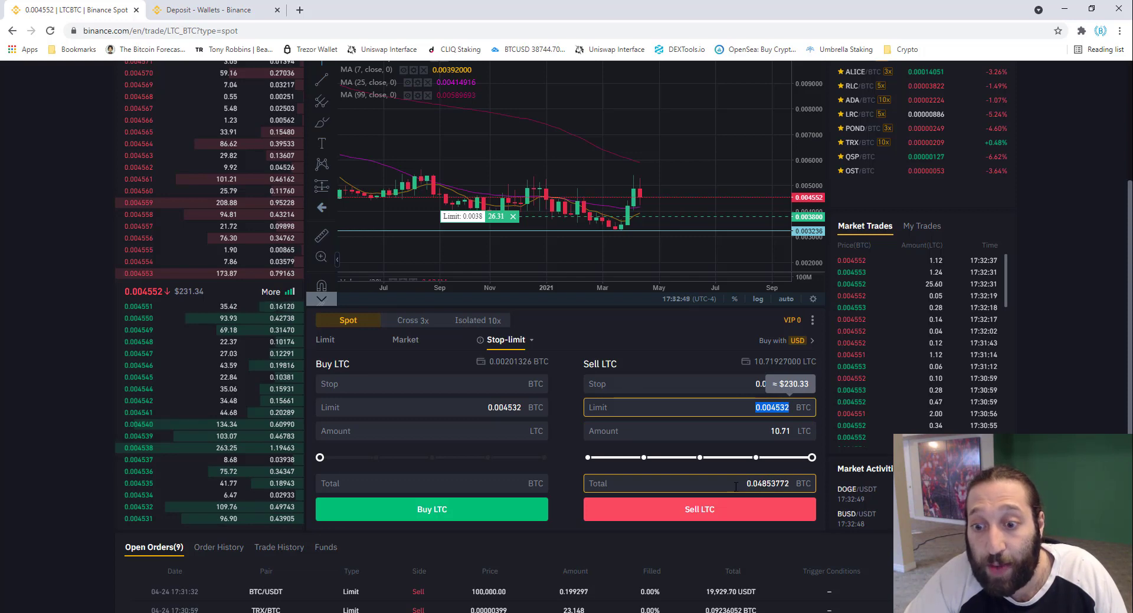
text(0.003236)
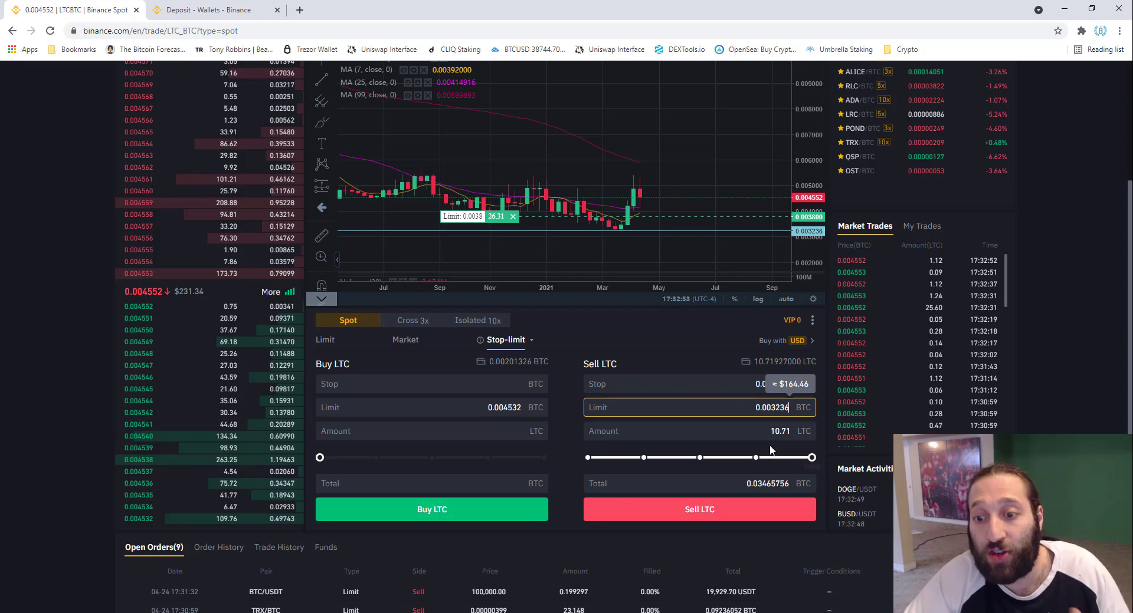
Lower the limit price of the LTC sell order to 0.0032 BTC, slightly below the stop price
click(748, 390)
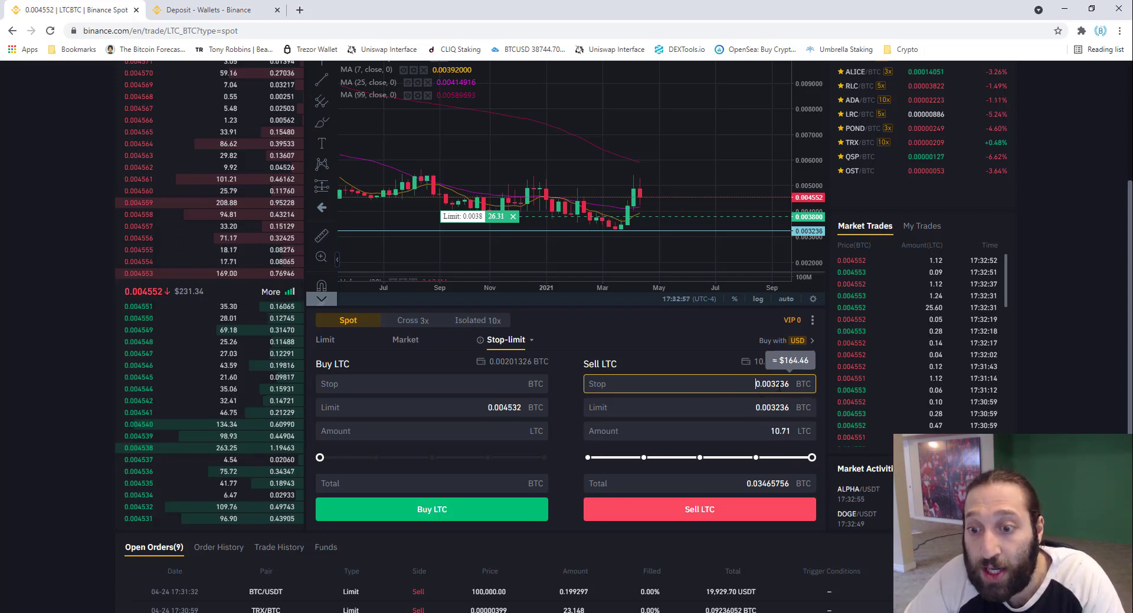
click(796, 409)
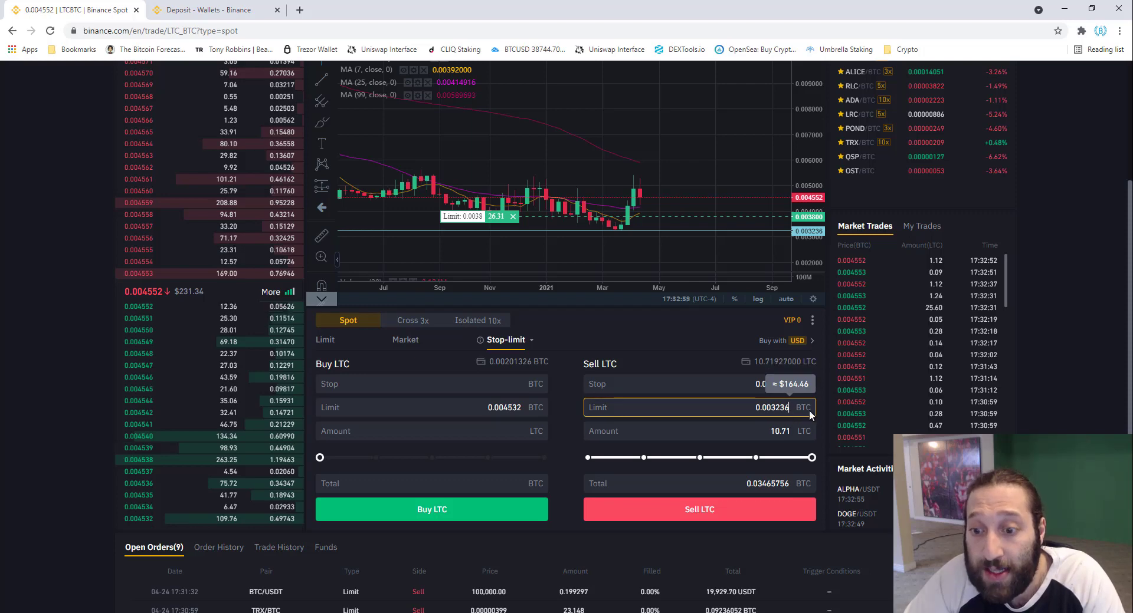
key(BackSpace)
key(BackSpace)
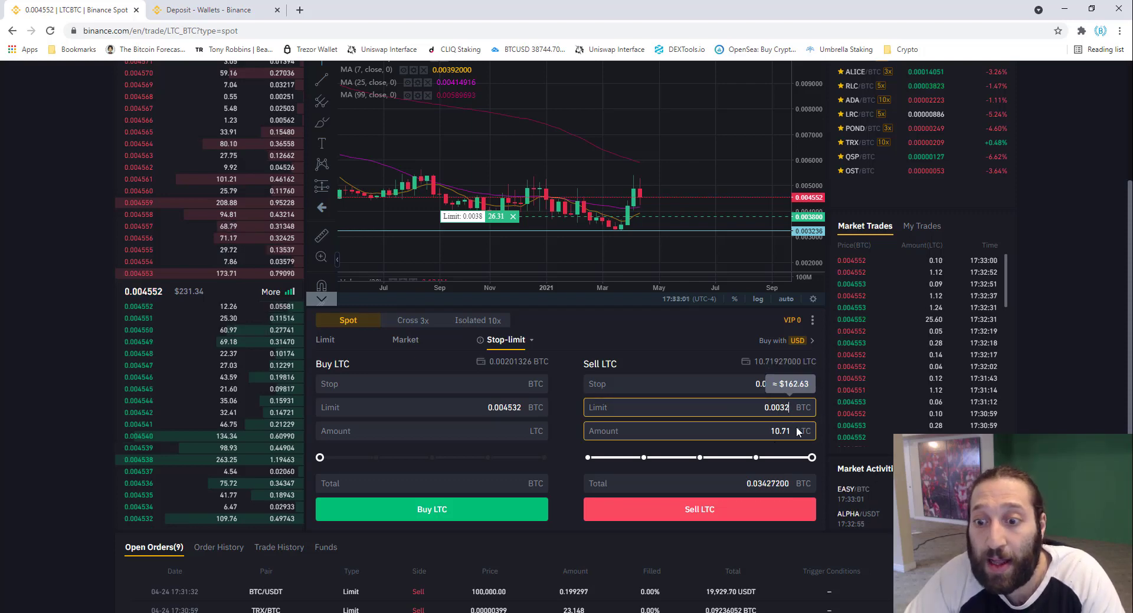
Submit and confirm the stop-limit sell order for 10.71 LTC with stop 0.003236 and limit 0.0032 BTC
click(717, 377)
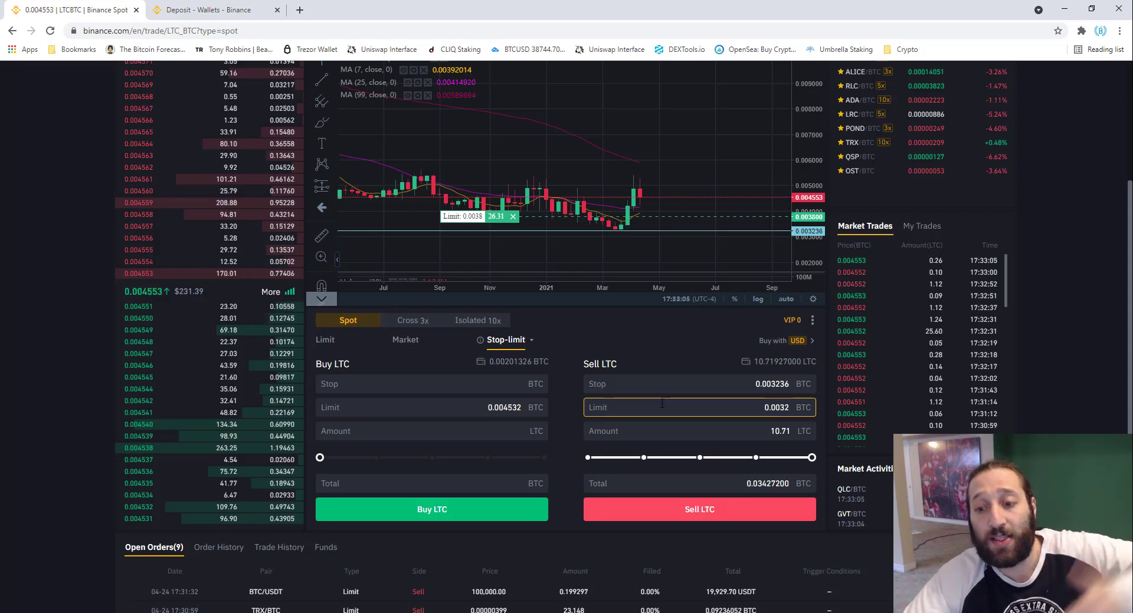
click(714, 508)
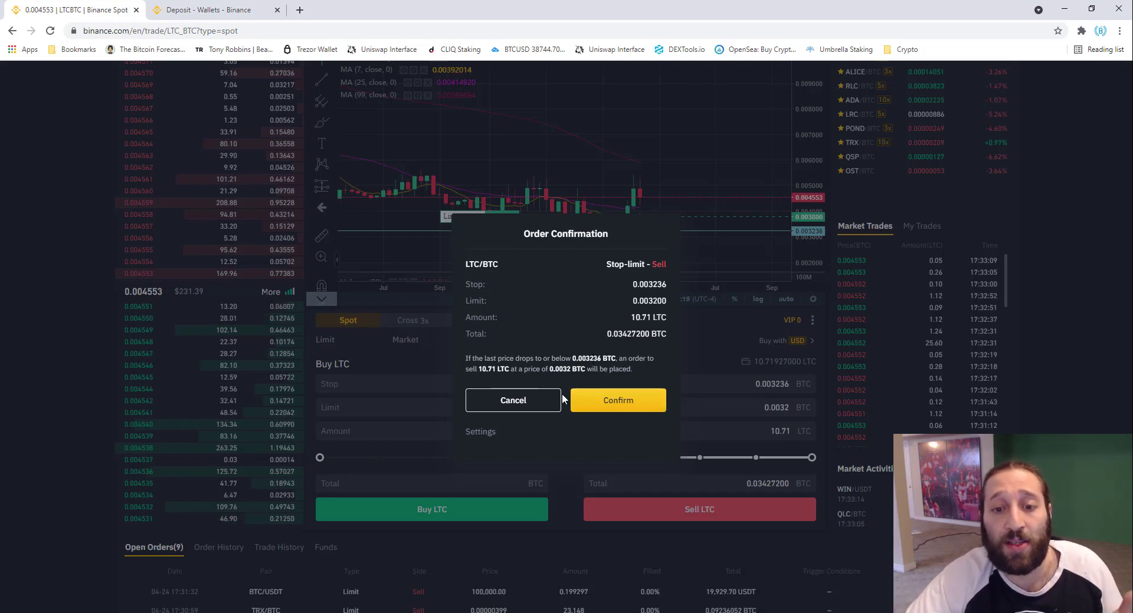
click(611, 402)
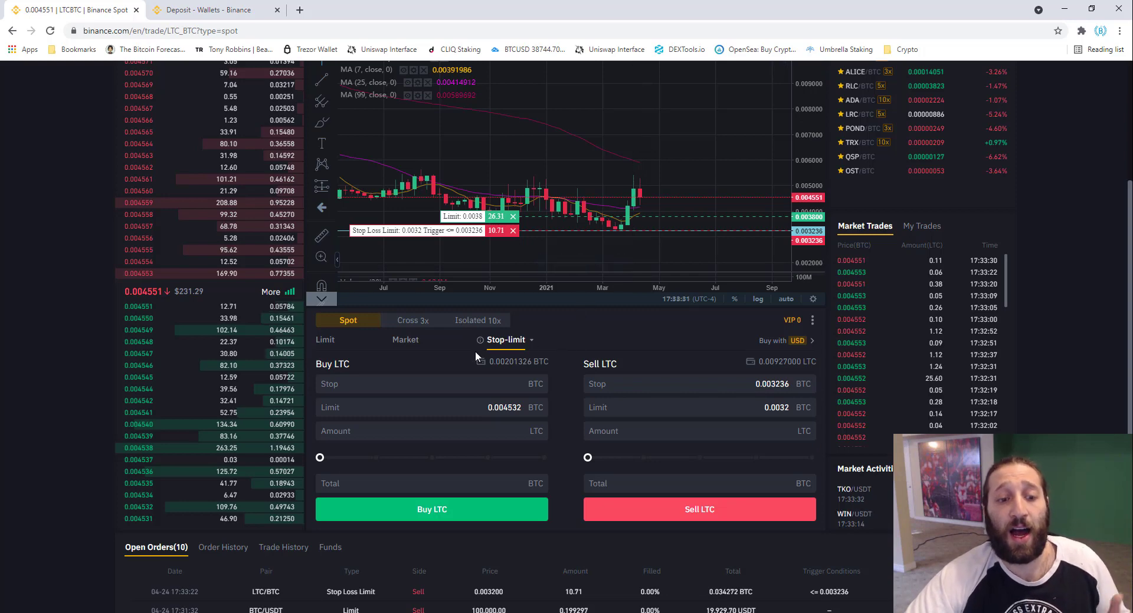
Review the new stop-limit order on the LTC/BTC chart and in the open orders list
scroll(475, 351, up, 3)
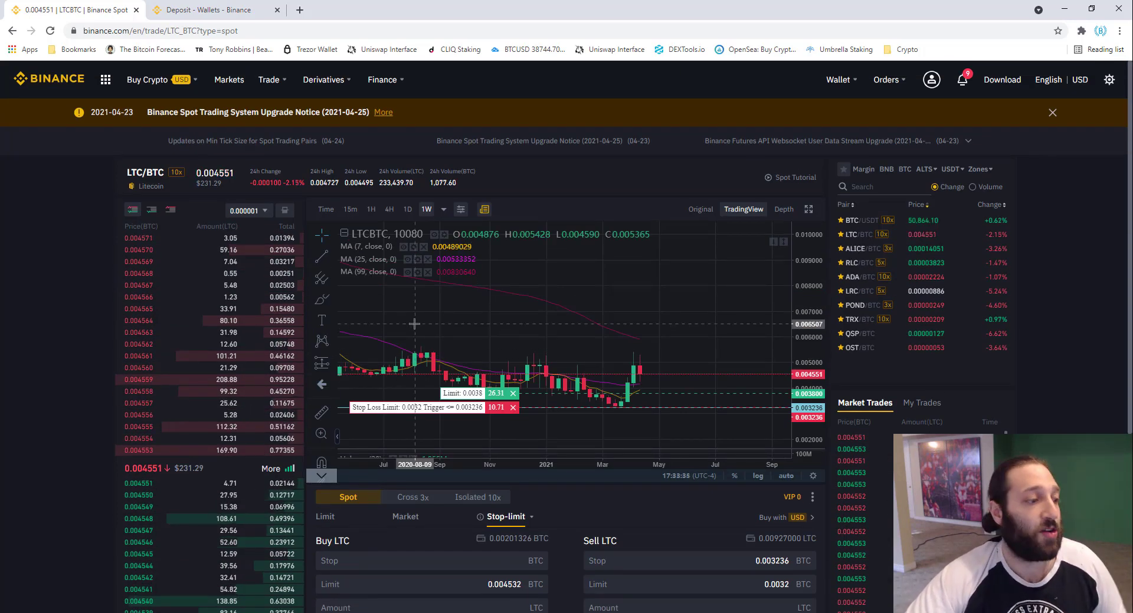
scroll(407, 330, up, 2)
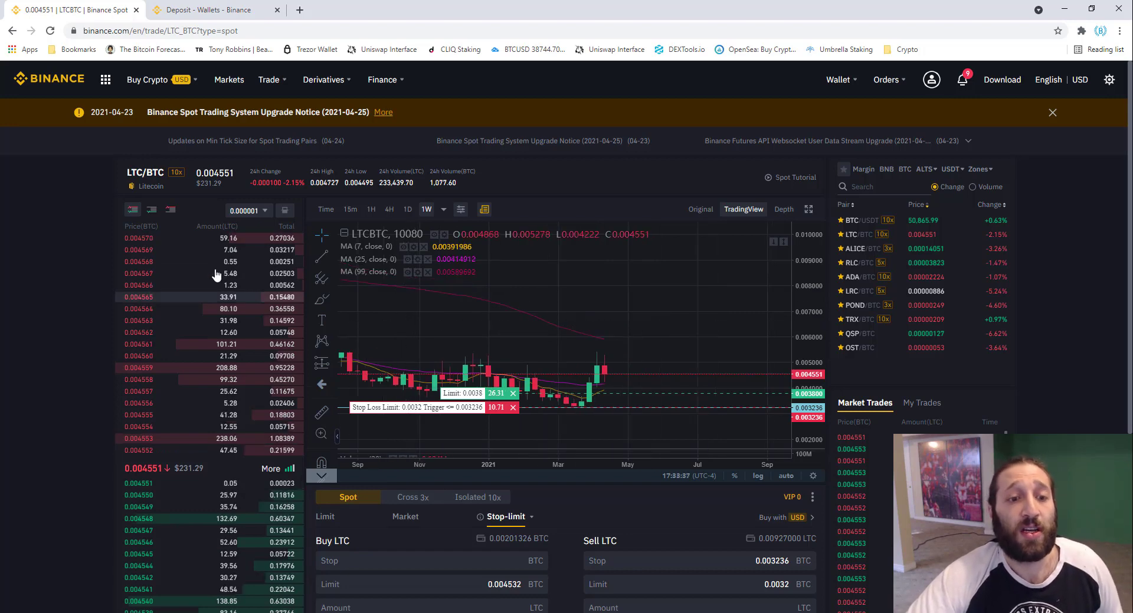
scroll(209, 275, down, 3)
scroll(125, 403, down, 1)
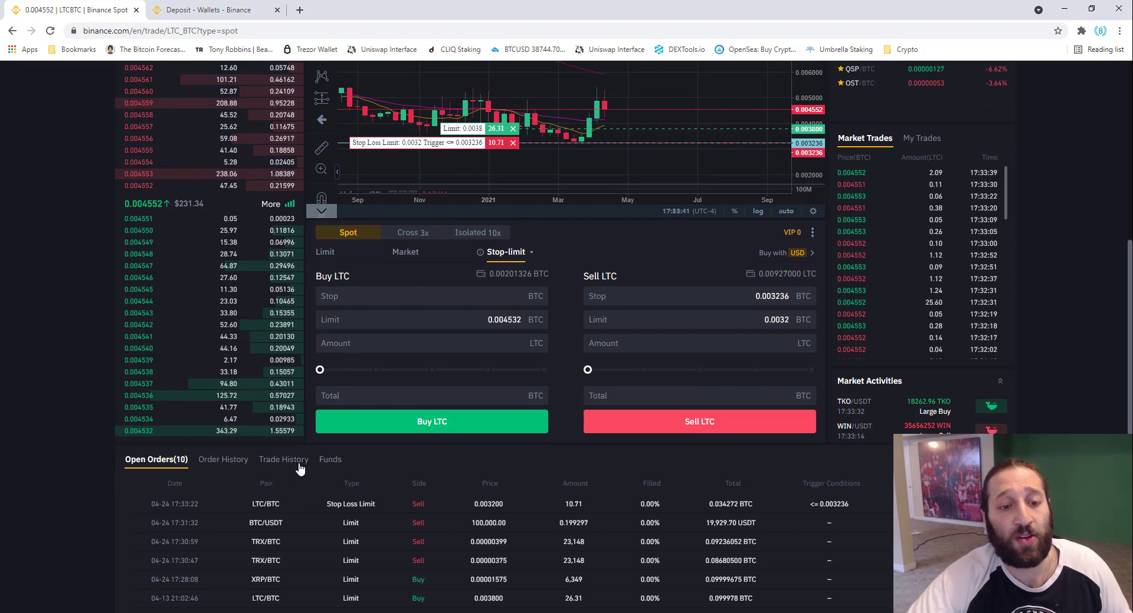
scroll(283, 478, up, 5)
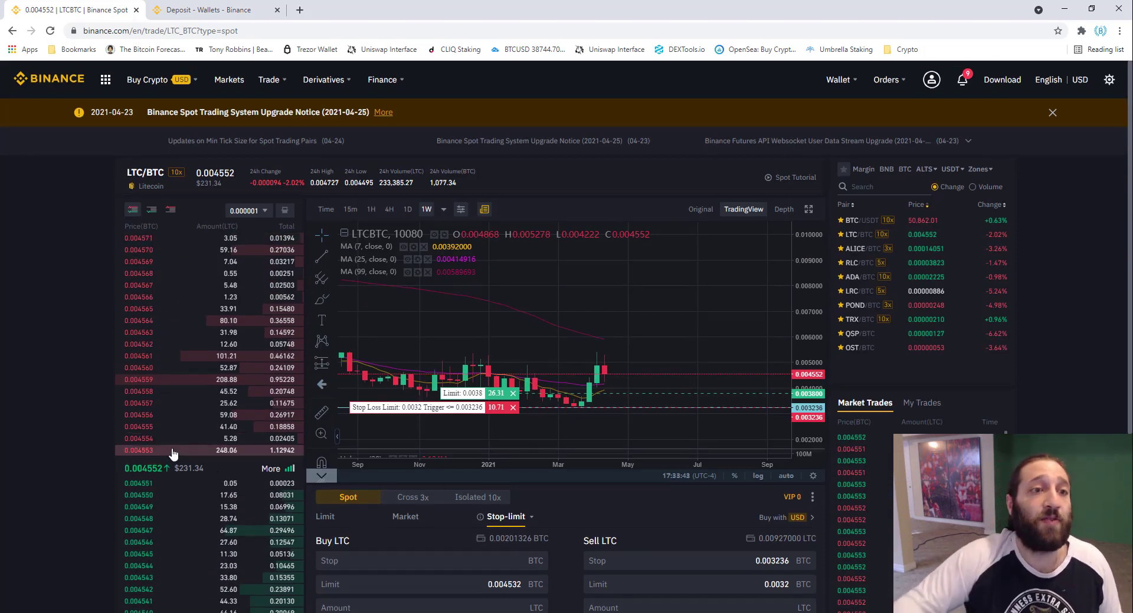